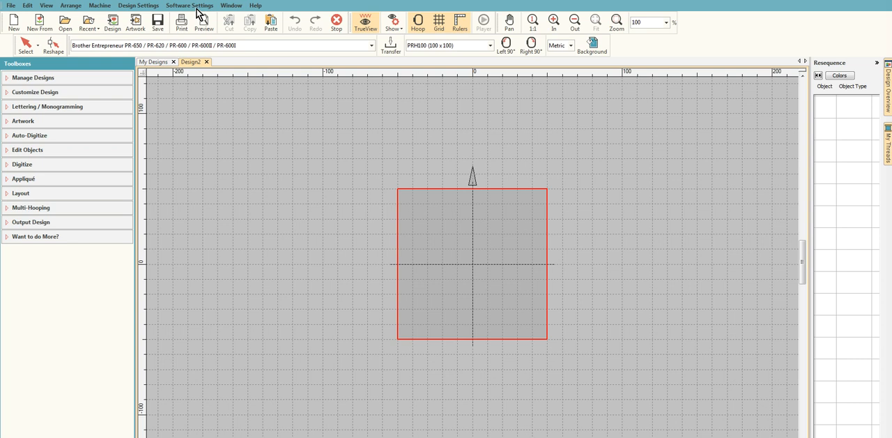
- Set the machine to Brother Entrepreneur PR-650 / PR-620 / PR-600 and the hoop to PRH180 (180 x 130) in the embroidery settings
click(198, 6)
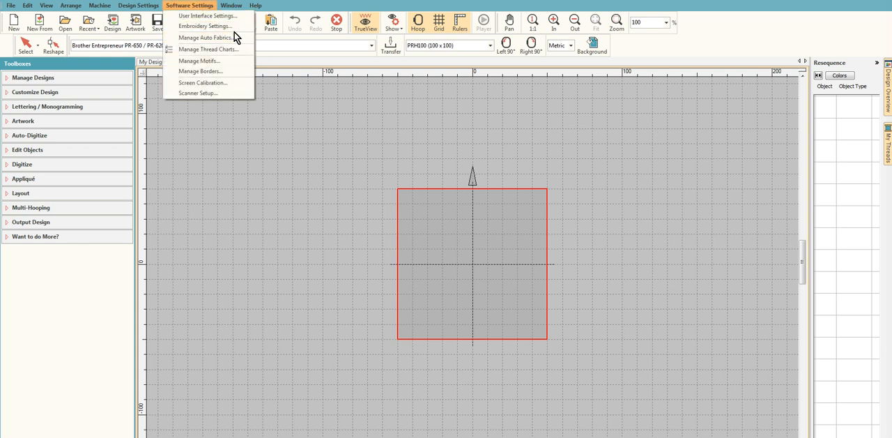
click(200, 26)
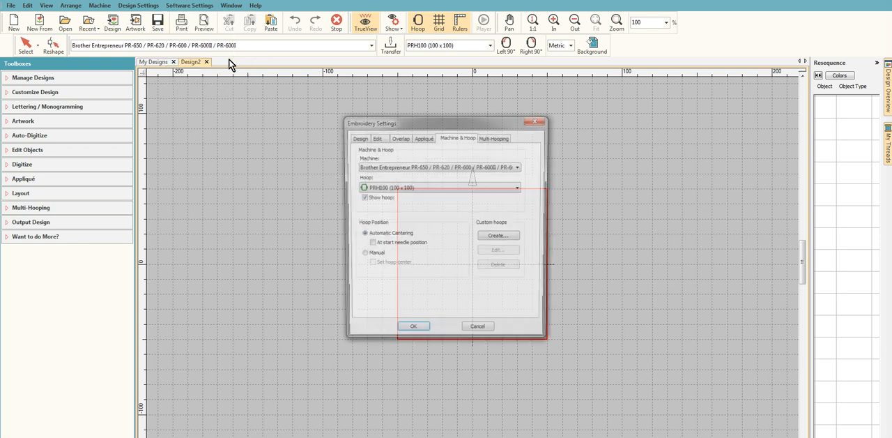
click(519, 172)
scroll(467, 251, down, 10)
scroll(481, 279, up, 15)
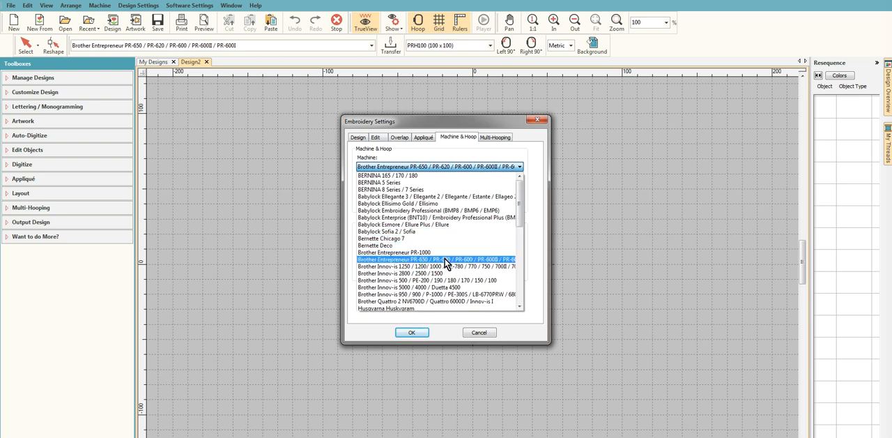
click(450, 259)
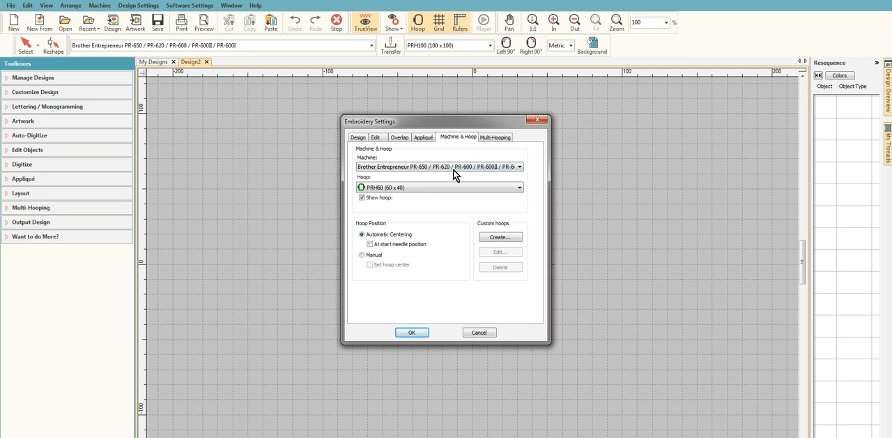
click(450, 189)
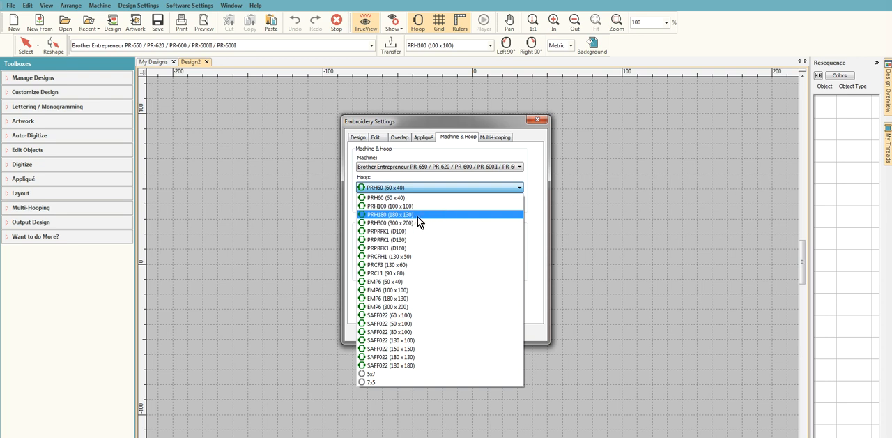
click(417, 217)
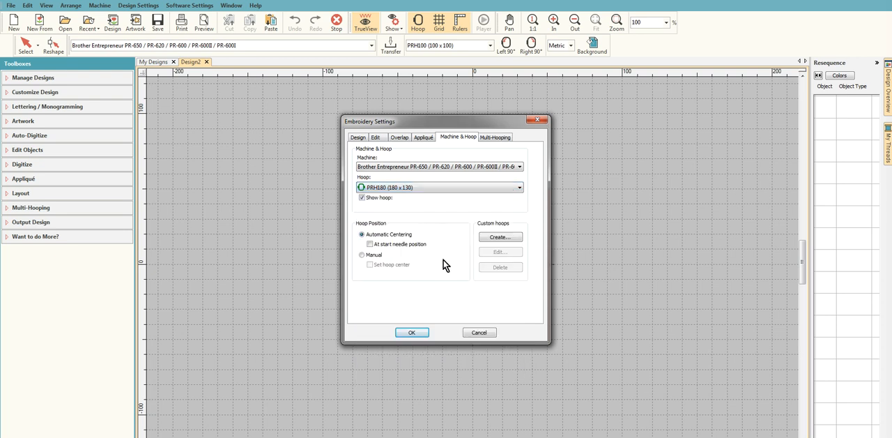
click(413, 332)
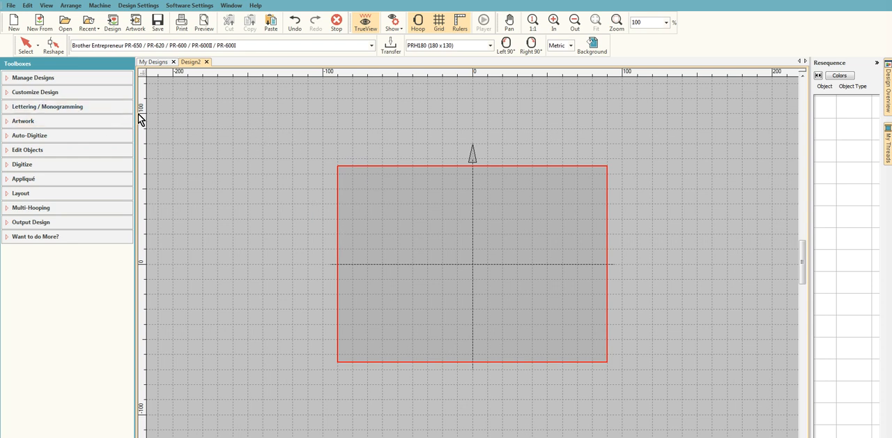
- Insert the artwork file AMB-2440 CHERRY CLIPART SEPS-01 into the design
click(22, 124)
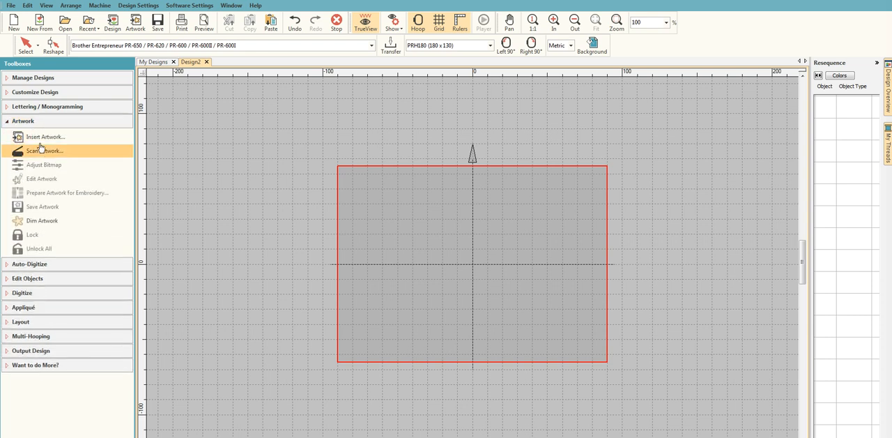
click(46, 139)
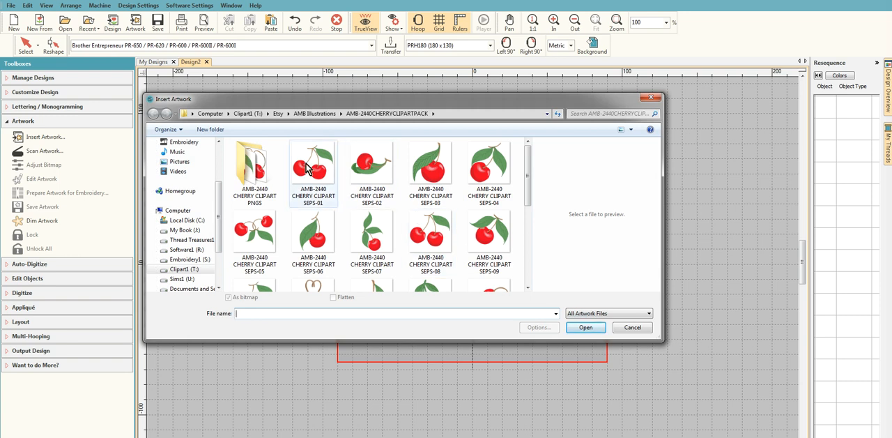
click(308, 170)
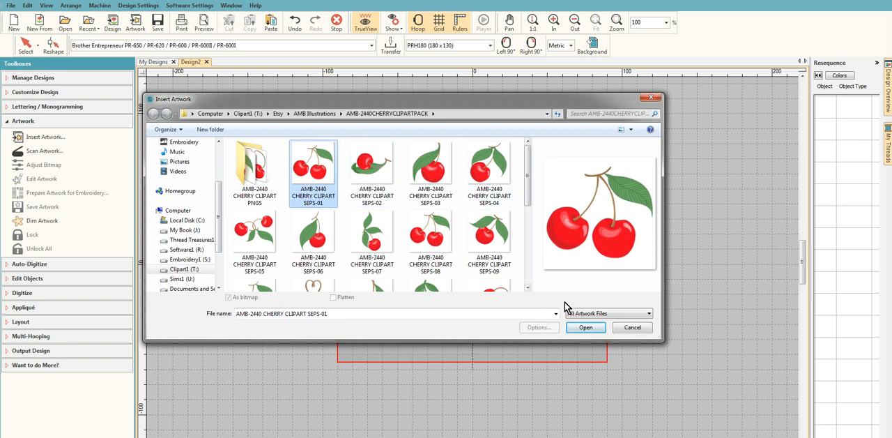
click(589, 328)
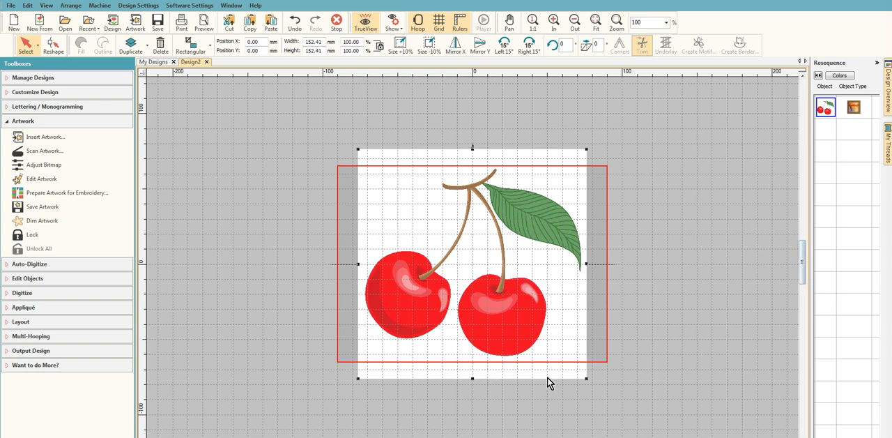
click(6, 123)
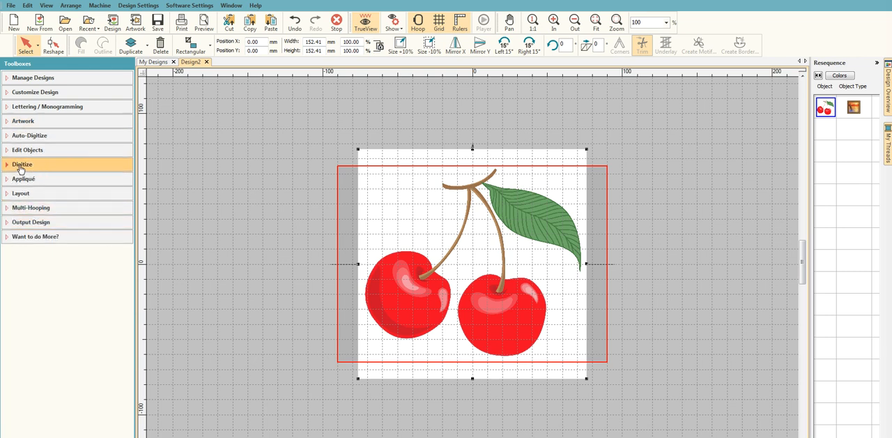
- Digitize a filled closed shape around the outline of the left cherry in the artwork
click(21, 165)
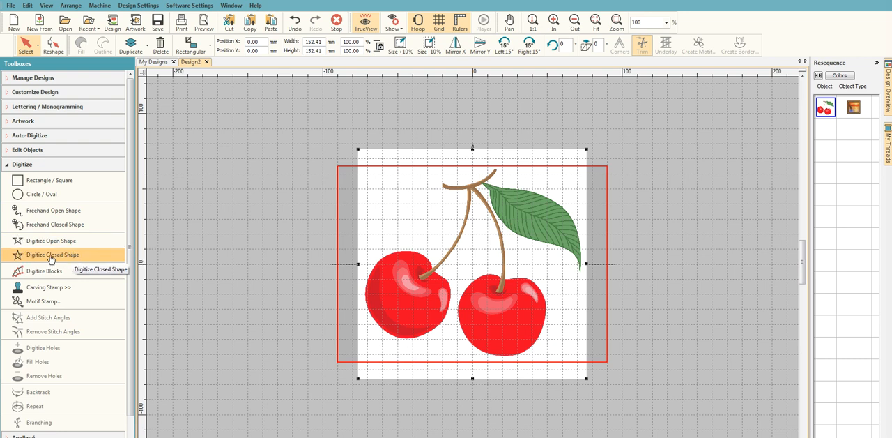
click(53, 258)
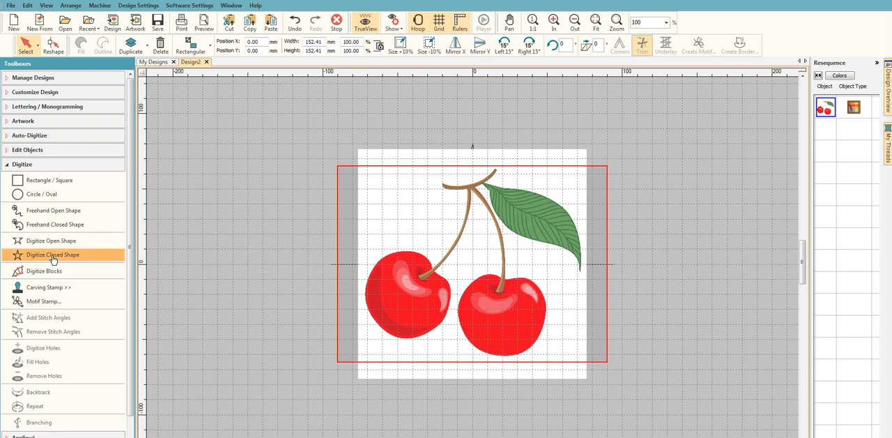
scroll(406, 276, up, 1)
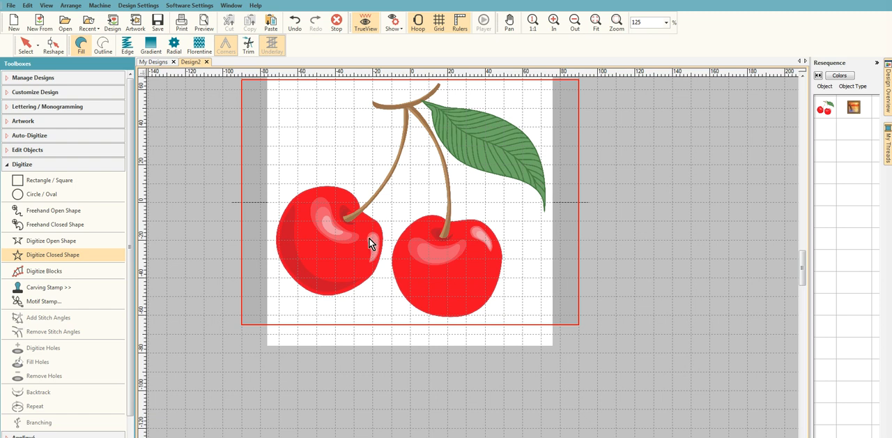
click(329, 185)
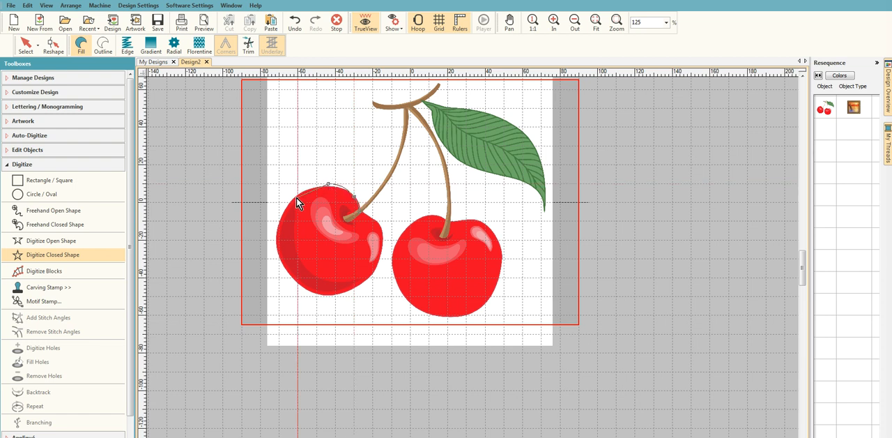
click(296, 198)
click(280, 221)
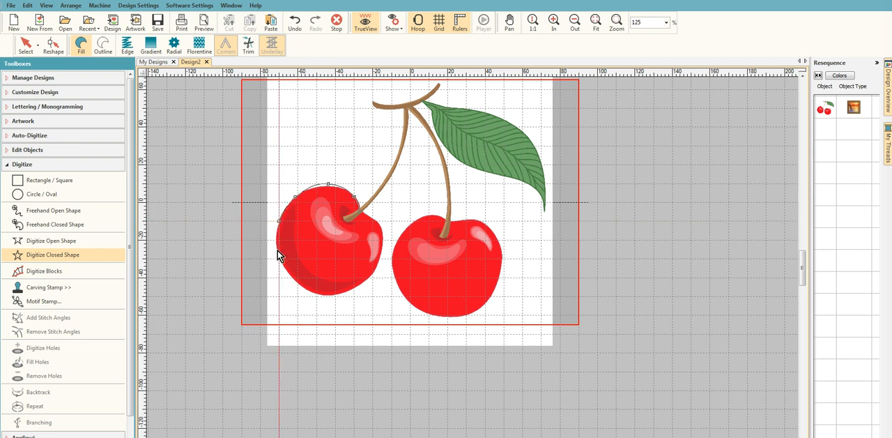
right_click(279, 251)
click(294, 280)
click(328, 297)
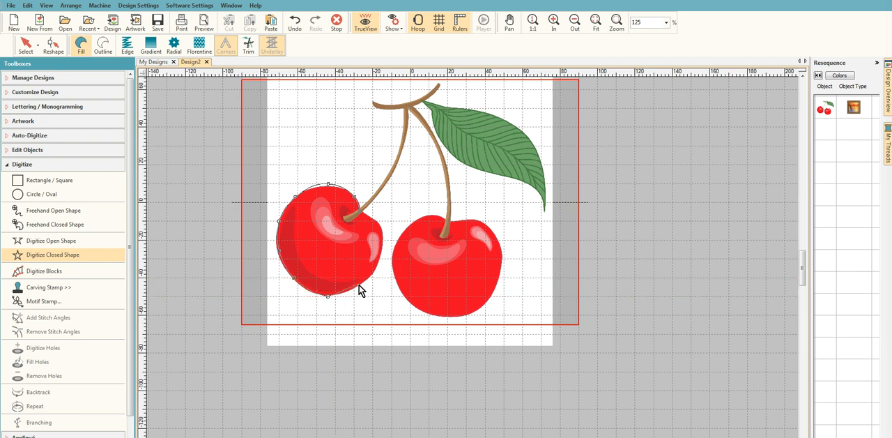
click(358, 285)
key(Return)
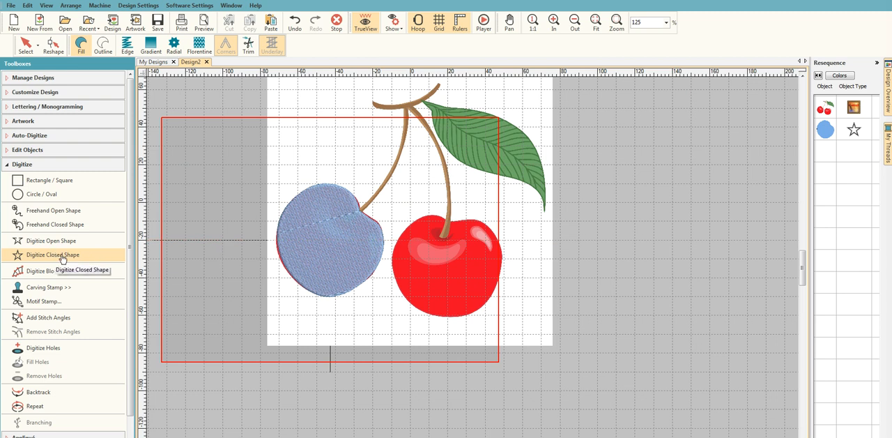
- Digitize a second filled closed shape around the outline of the right cherry
click(442, 217)
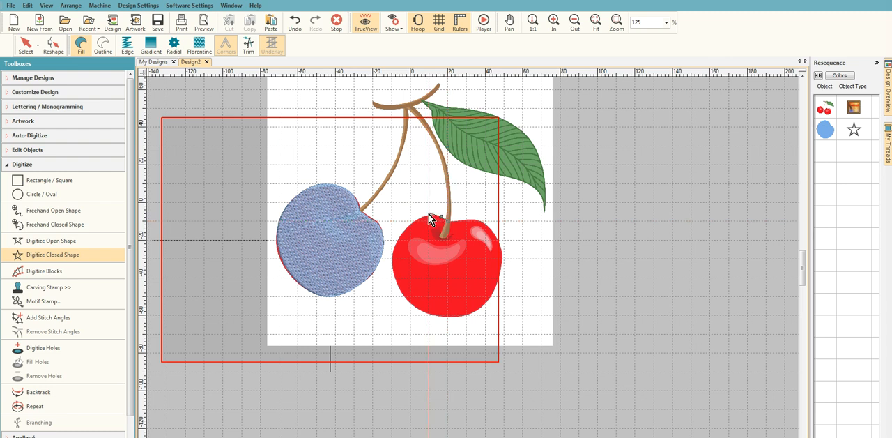
click(426, 216)
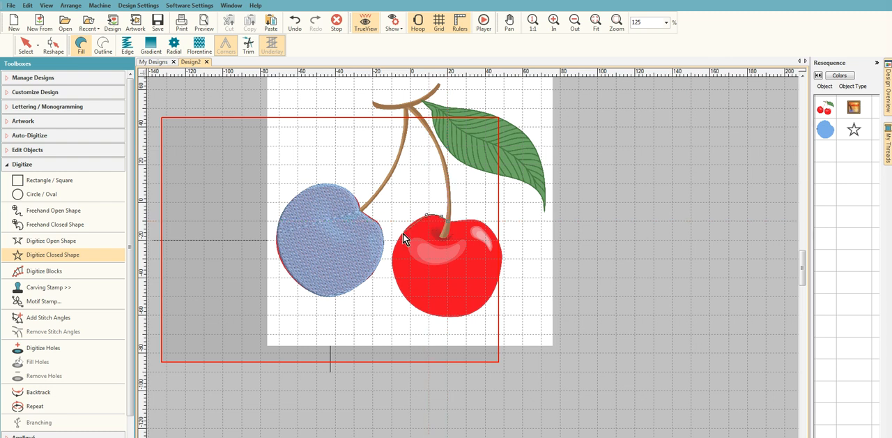
click(403, 233)
click(392, 271)
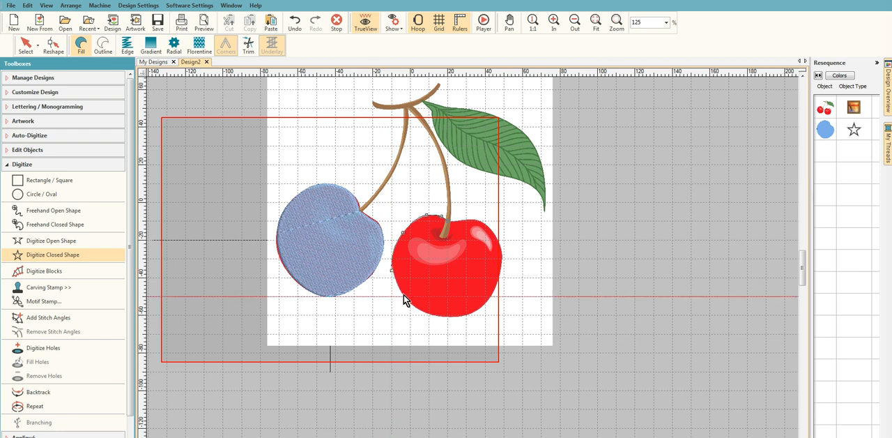
click(408, 301)
click(437, 315)
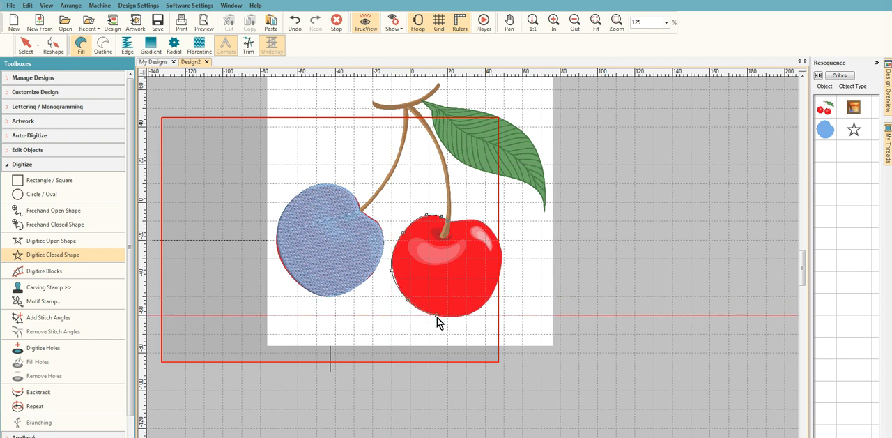
click(475, 311)
click(496, 288)
click(503, 262)
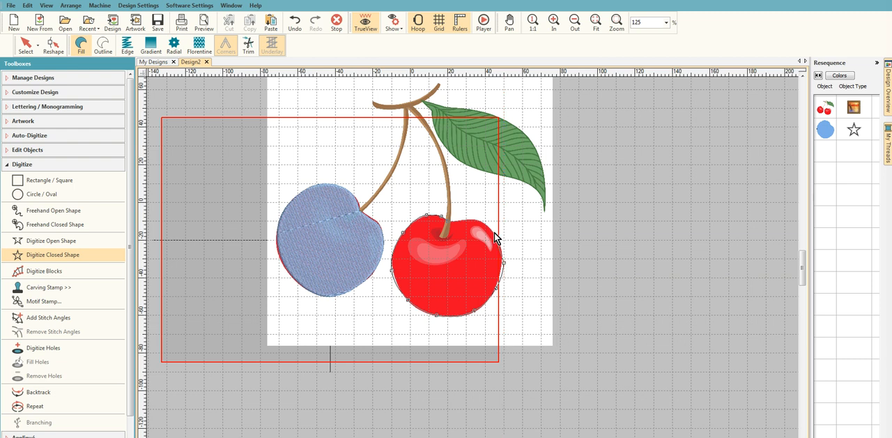
click(482, 221)
click(466, 221)
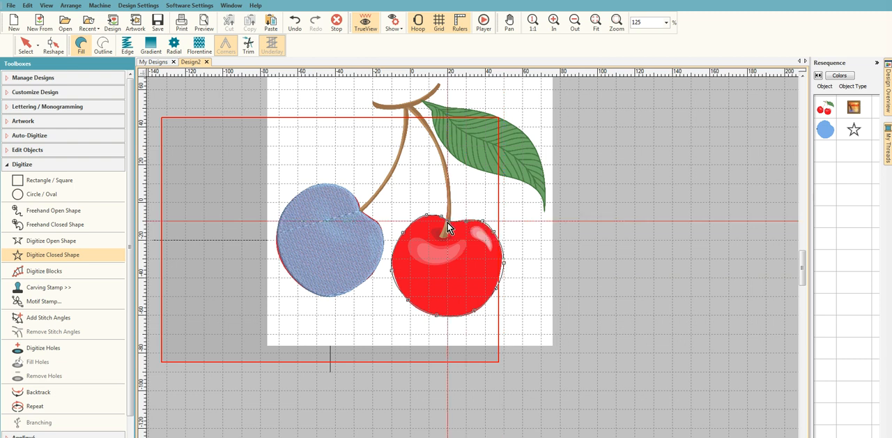
key(Return)
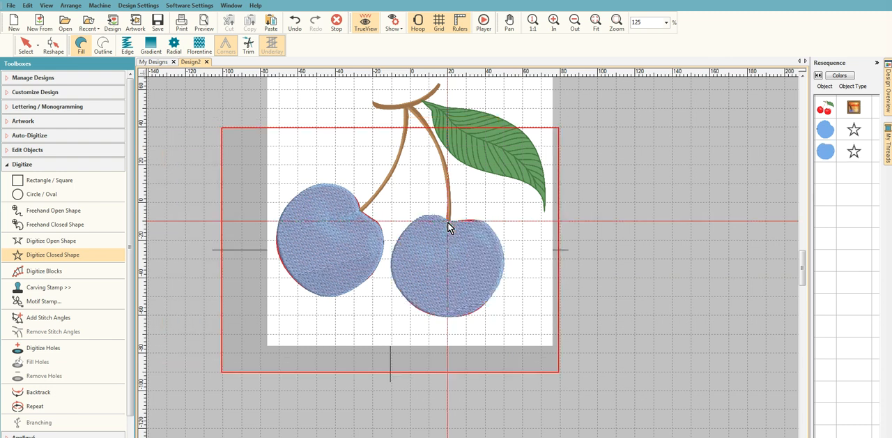
- Recolor both digitized cherry shapes with thread 2043 Cerise
click(830, 134)
ctrl+click(827, 152)
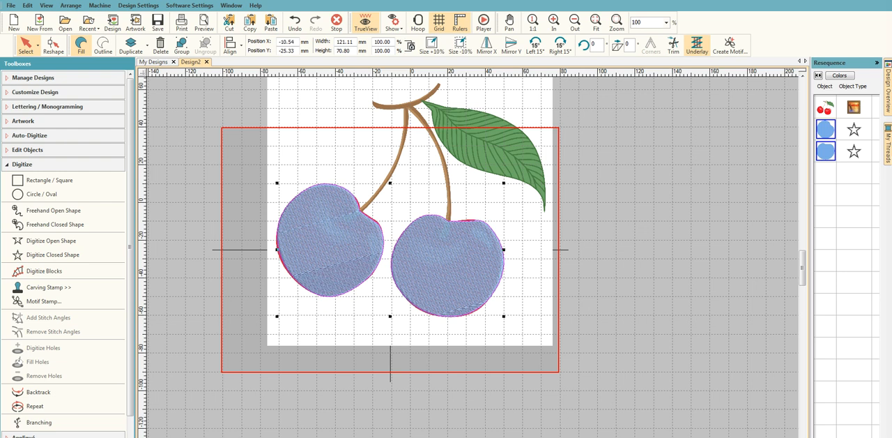
click(889, 159)
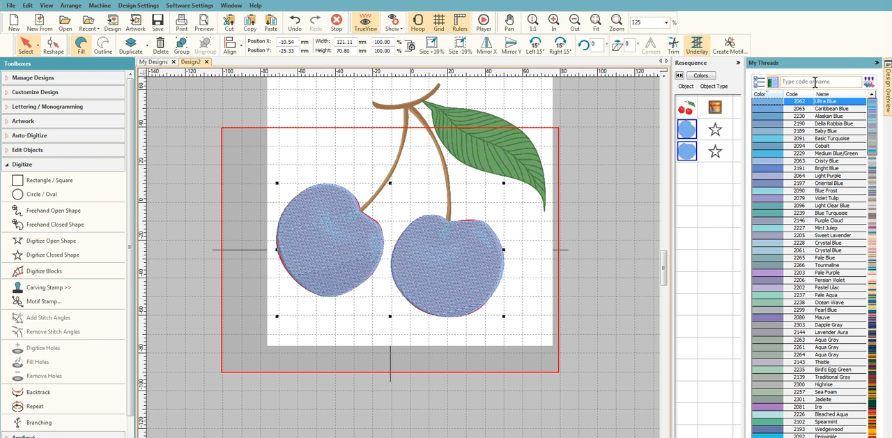
drag(875, 123, 868, 417)
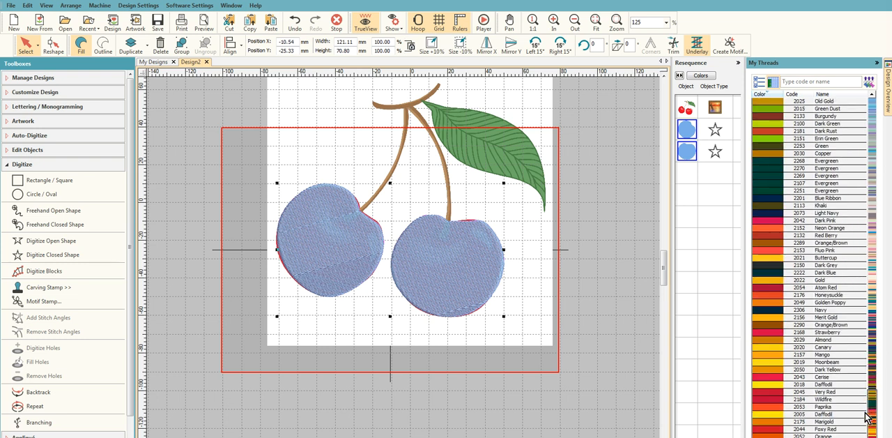
click(779, 377)
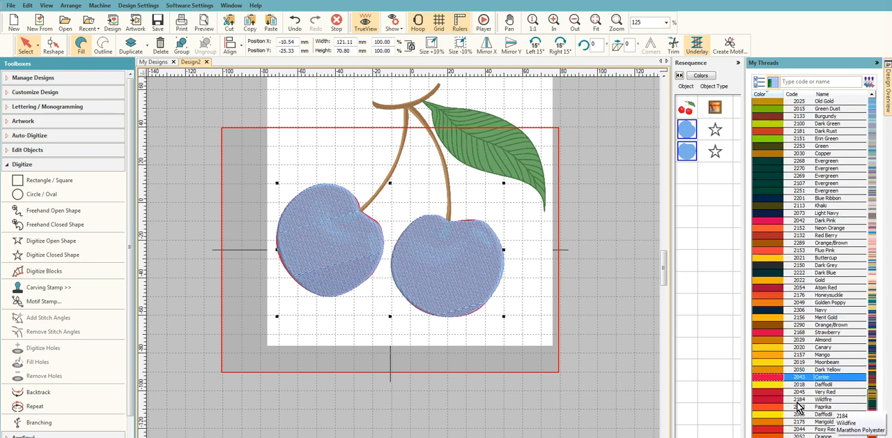
click(778, 398)
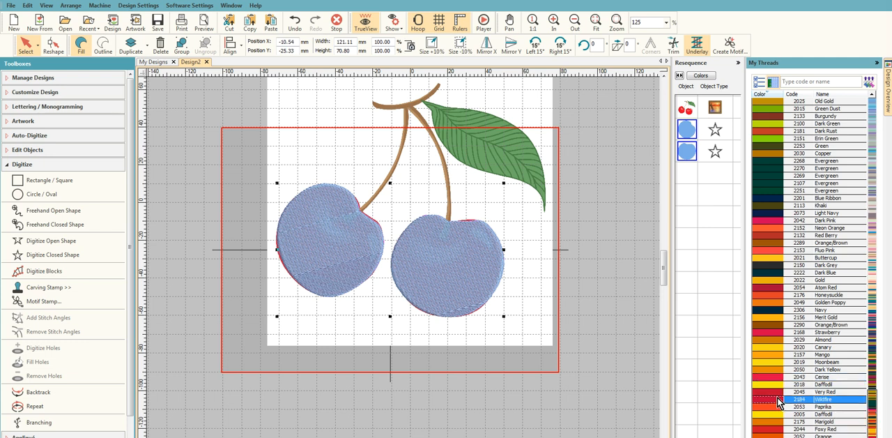
double_click(781, 376)
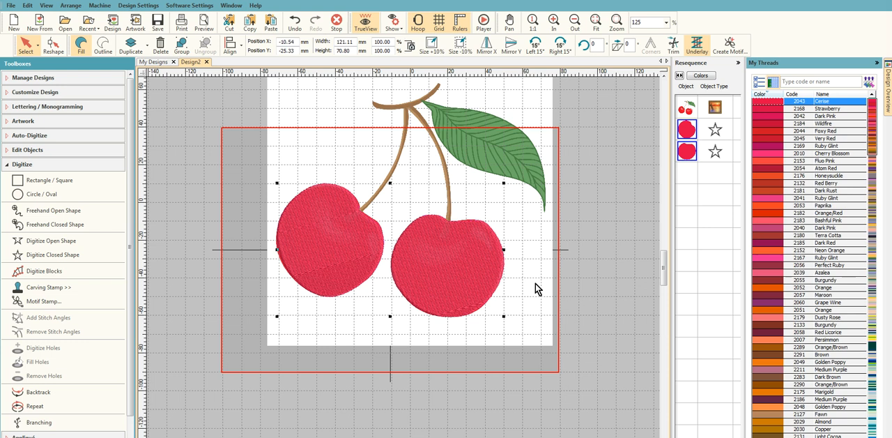
click(877, 62)
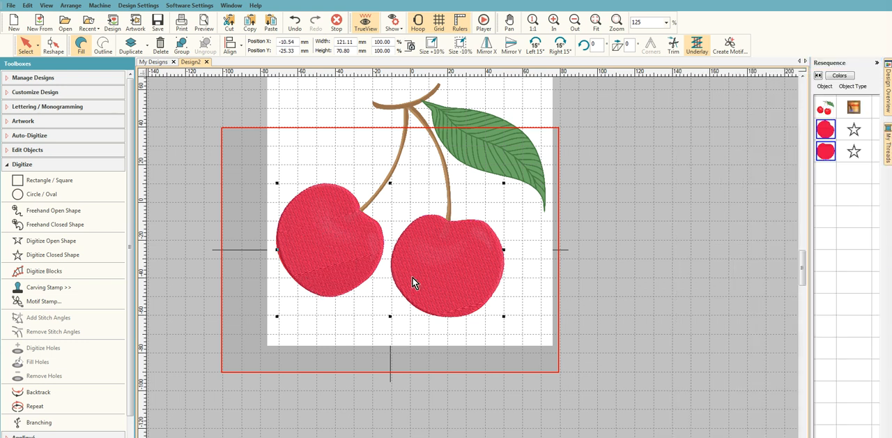
- Reshape the left cherry by moving its stitch end point from the right side to the bottom of its outline
click(824, 134)
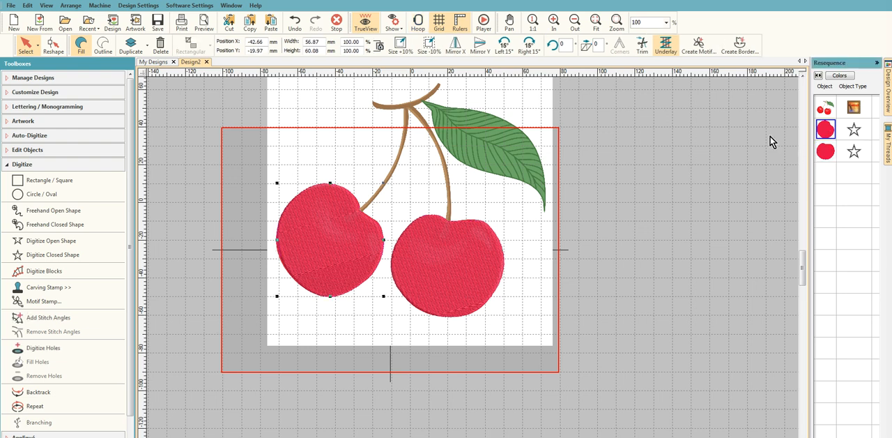
click(28, 151)
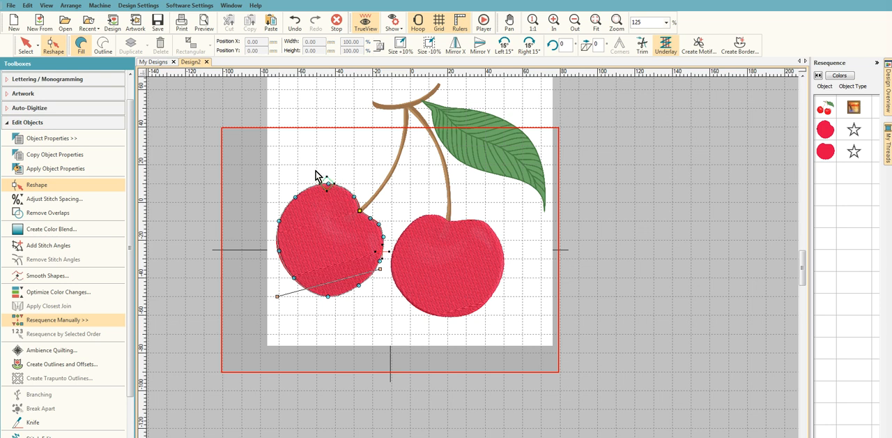
drag(386, 254, 375, 321)
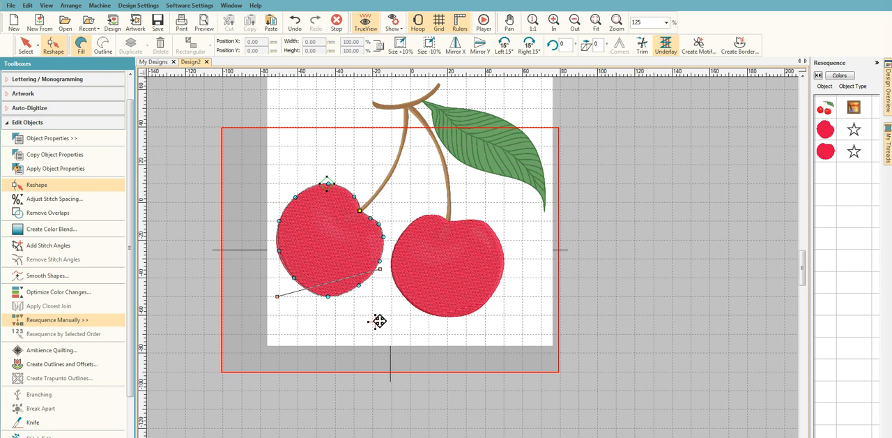
drag(375, 322, 328, 297)
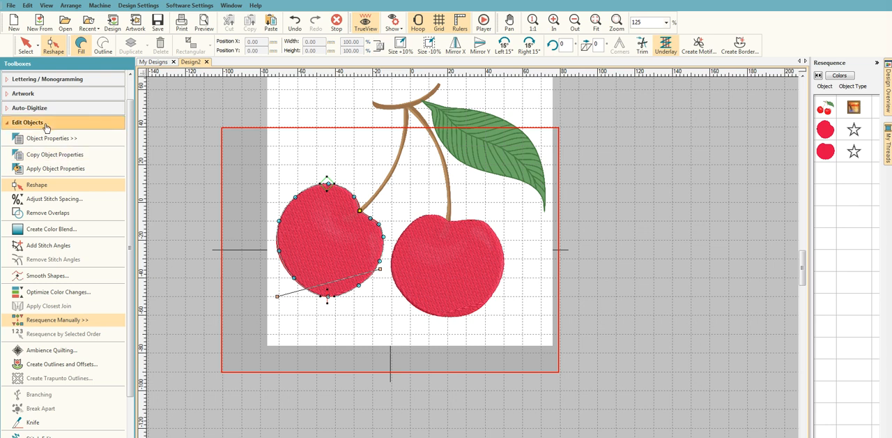
click(27, 45)
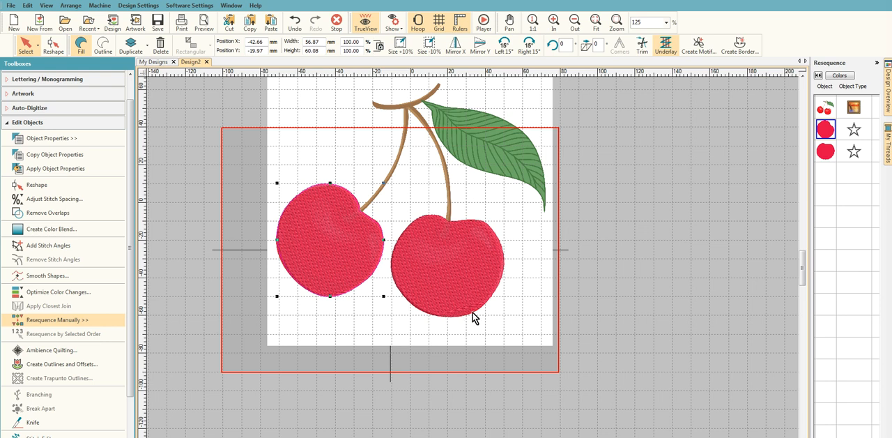
- Reshape the right cherry by shifting its stitch end point slightly right along the bottom edge
click(827, 152)
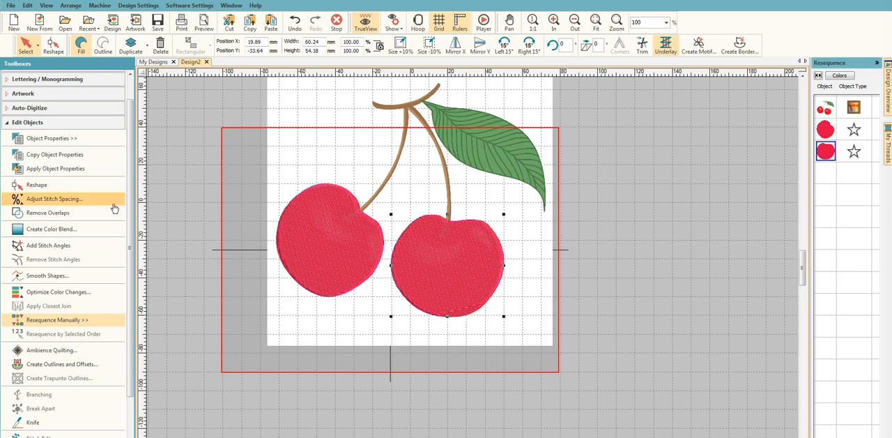
click(36, 184)
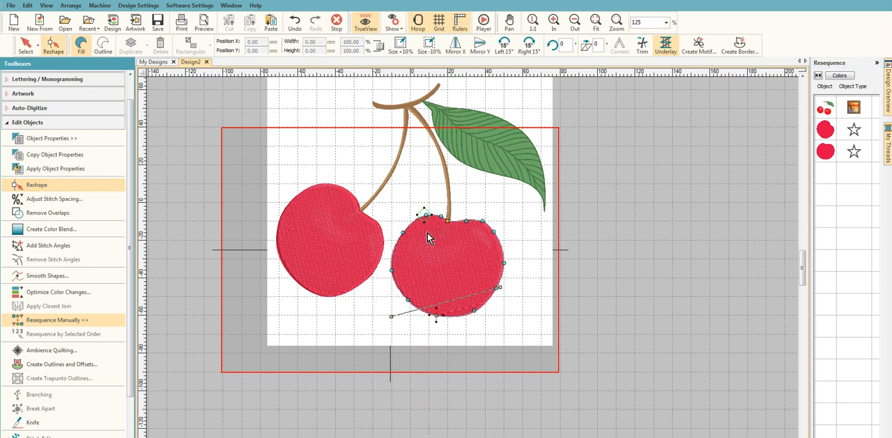
drag(437, 315, 454, 315)
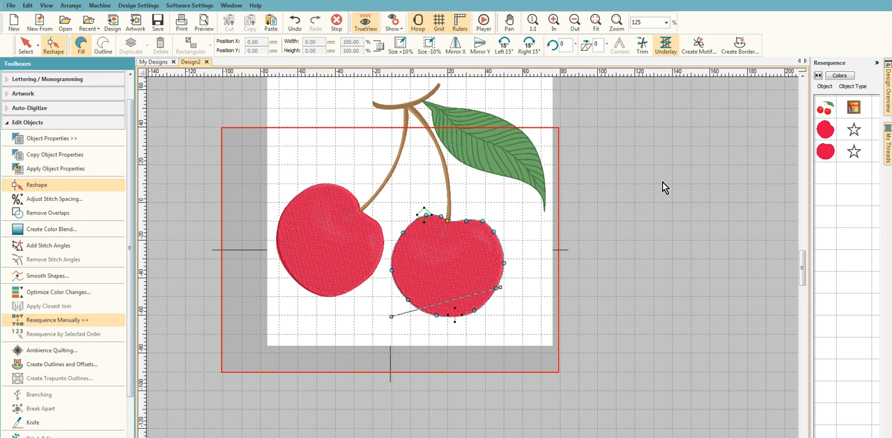
click(26, 46)
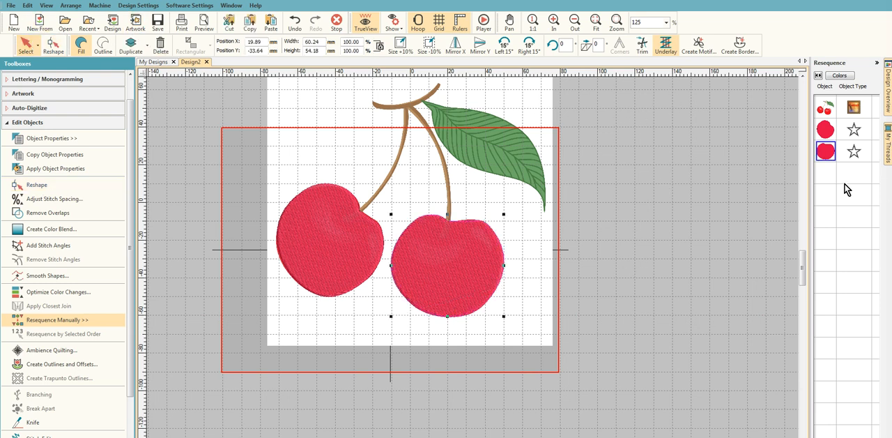
- Hide both digitized cherry shapes so the artwork beneath them can be traced
scroll(803, 262, up, 3)
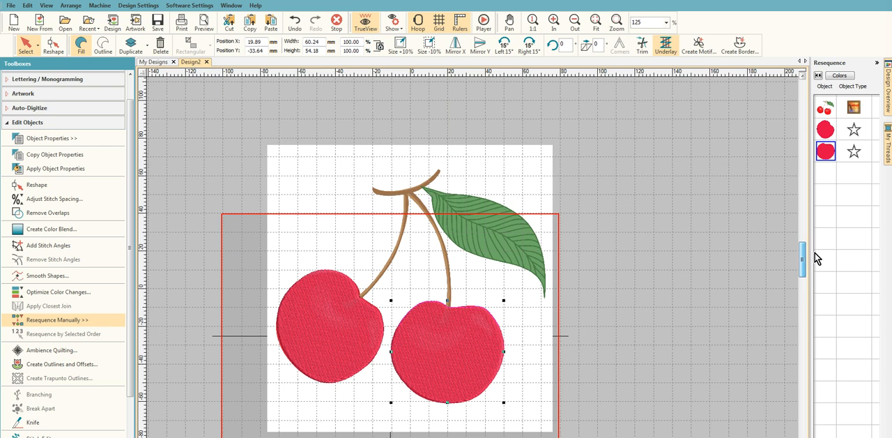
click(825, 129)
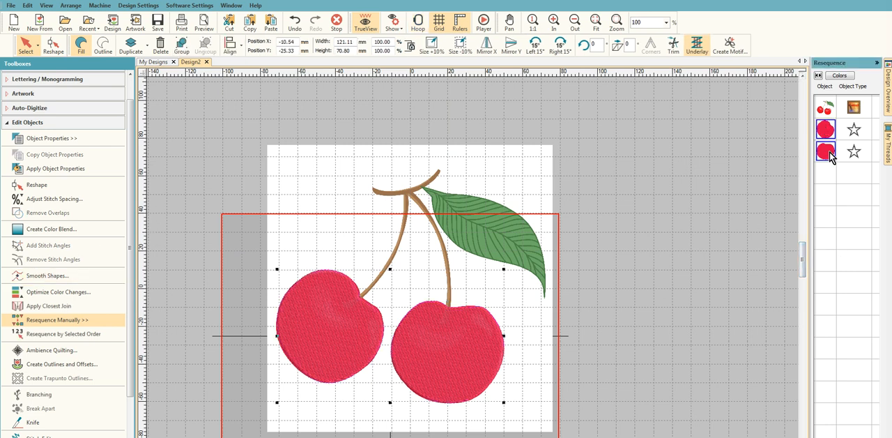
right_click(829, 152)
click(832, 132)
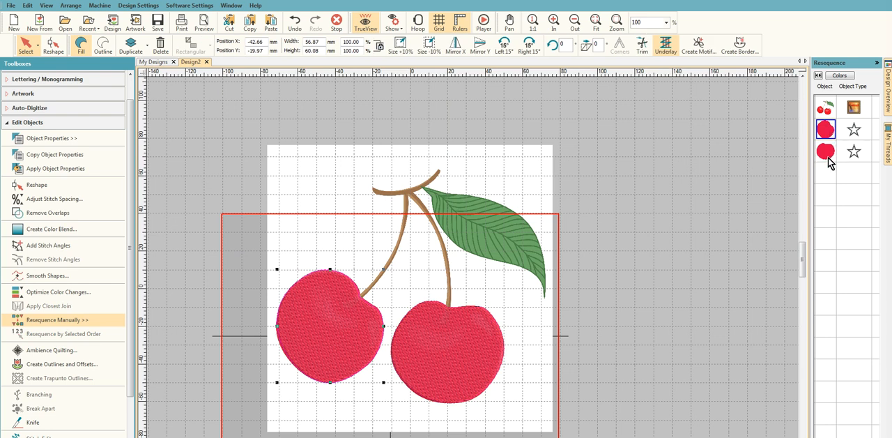
ctrl+click(827, 159)
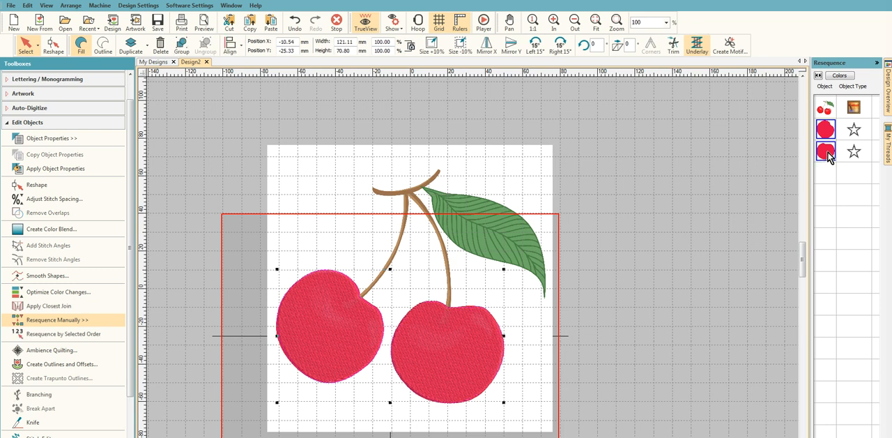
right_click(828, 156)
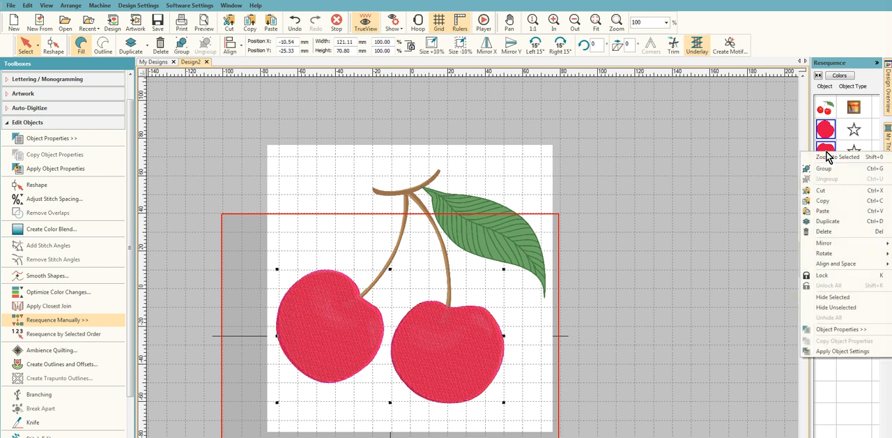
click(837, 298)
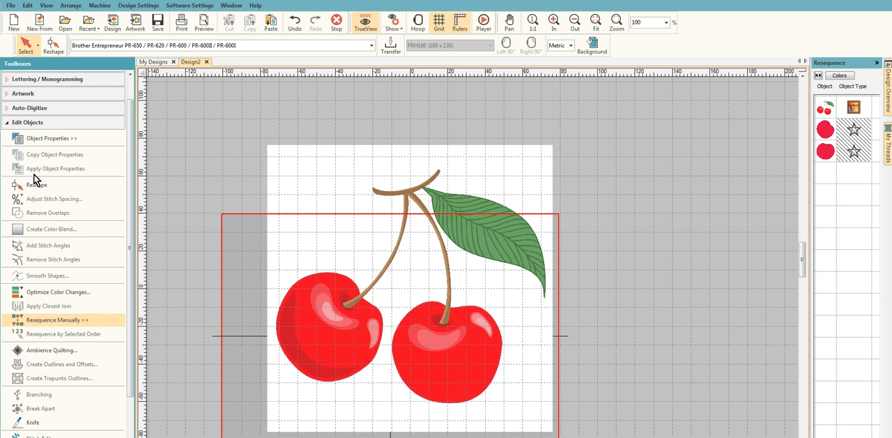
- Digitize an open shape along the left stem, from inside the left cherry up to the branch
click(28, 122)
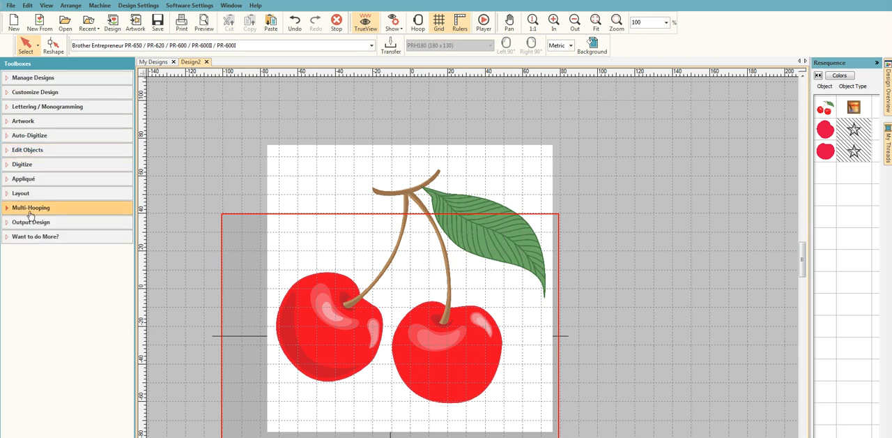
click(35, 166)
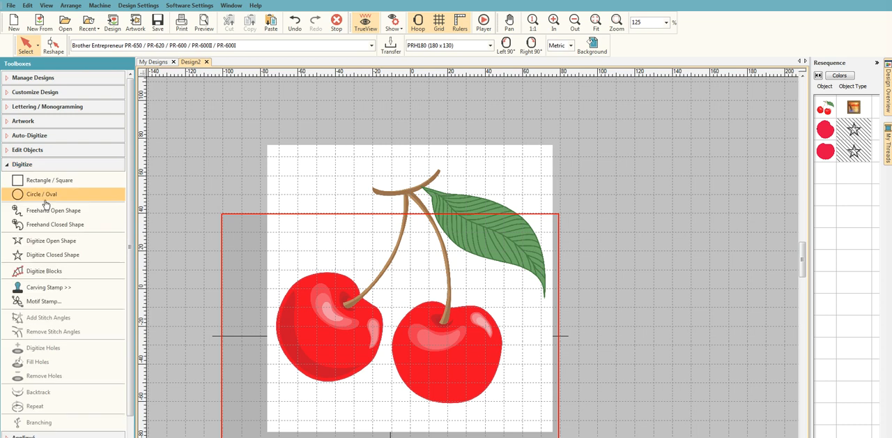
click(57, 244)
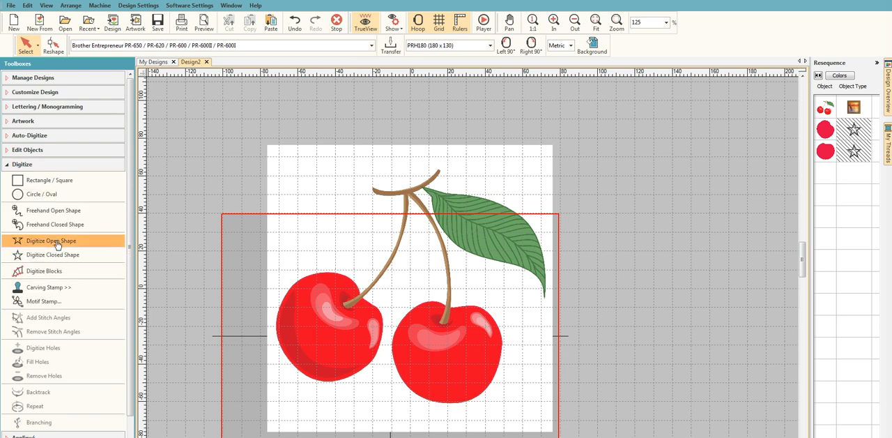
click(342, 307)
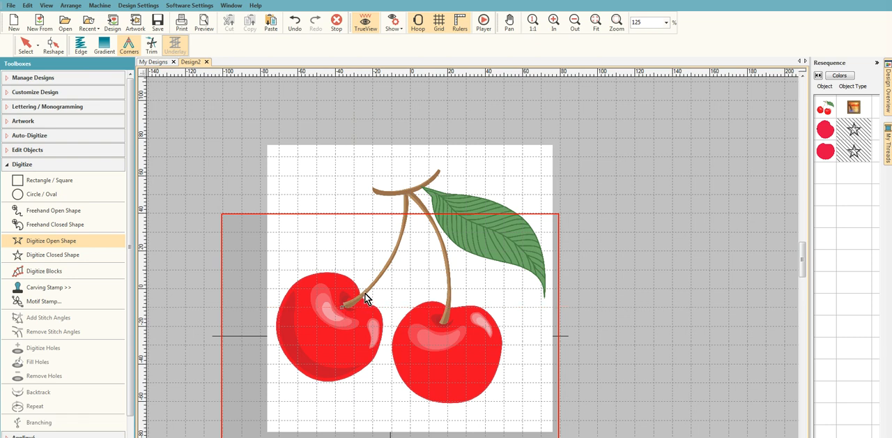
right_click(391, 257)
key(Return)
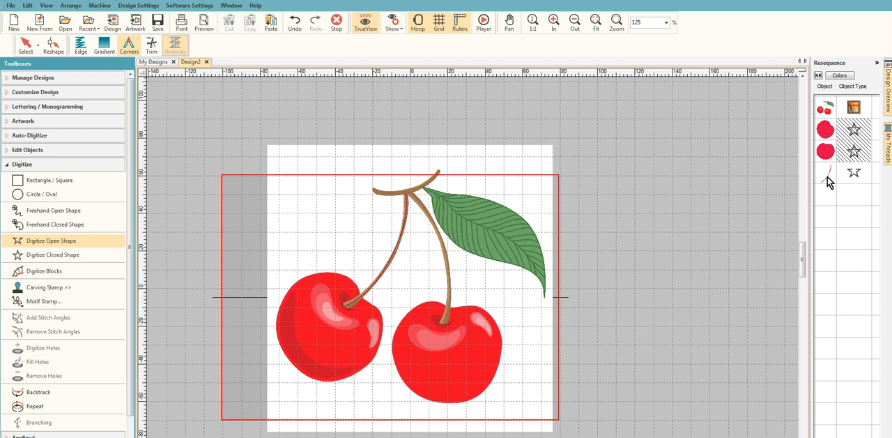
- Try to recolor the left stem with thread 2025 Old Gold and 2027 Pale Green/Yellow
click(888, 155)
drag(873, 150, 871, 206)
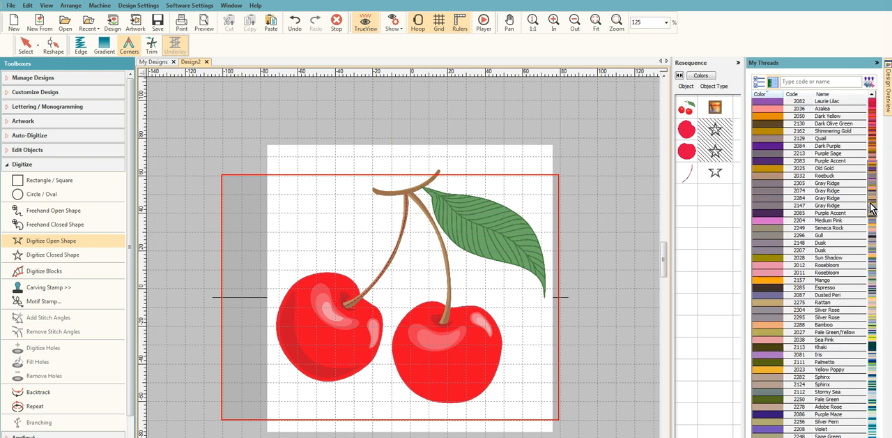
click(771, 167)
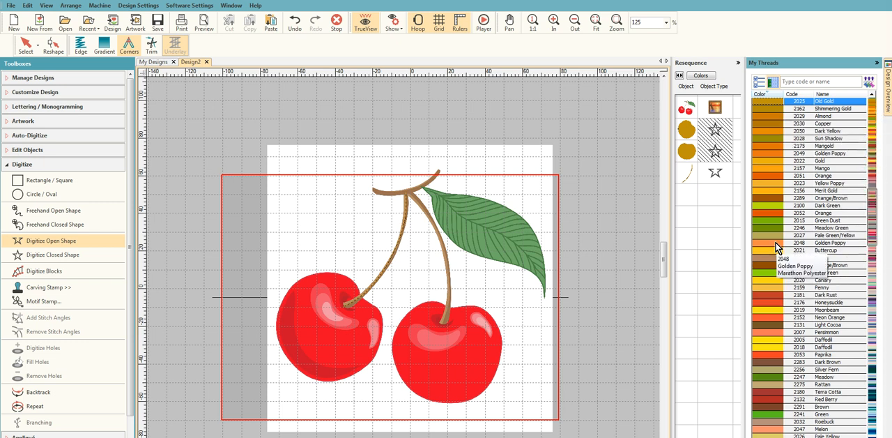
click(763, 234)
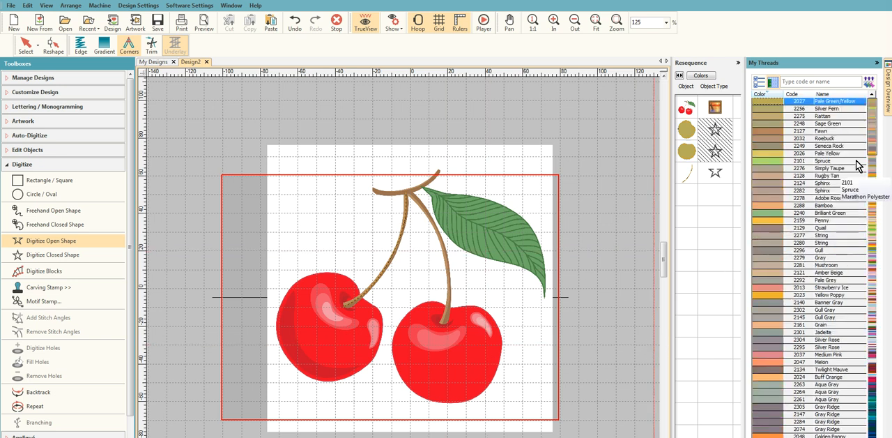
click(877, 62)
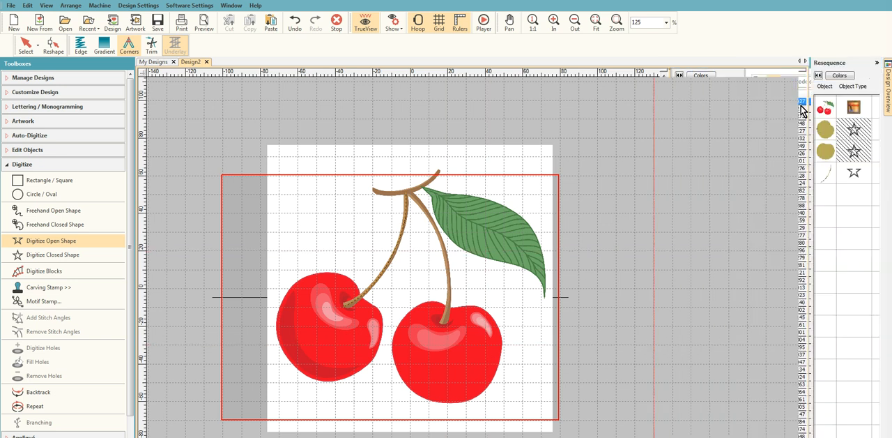
- Undo the change to thread 2027 Pale Green/Yellow
click(829, 177)
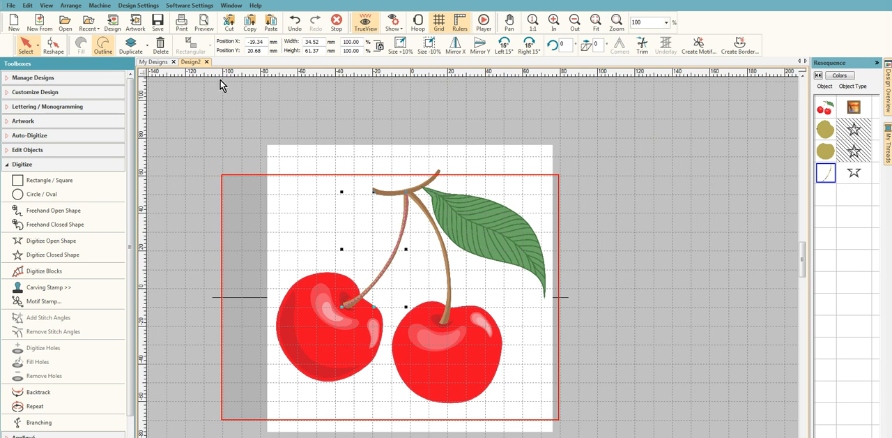
click(28, 5)
click(33, 18)
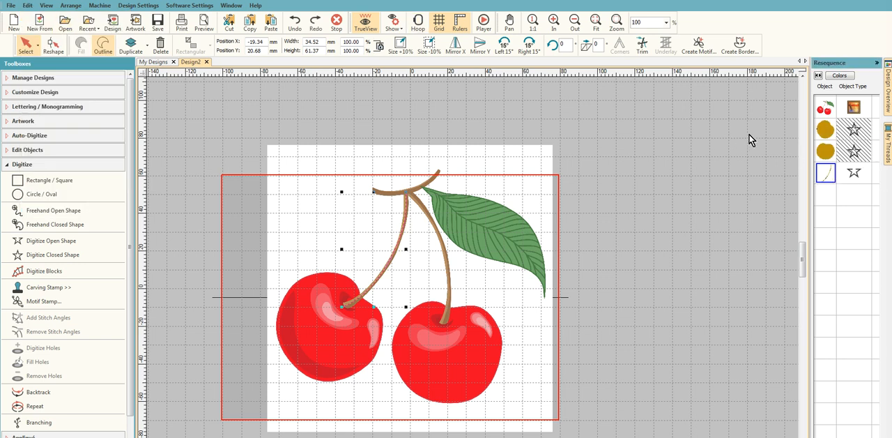
- Unhide all objects and undo the Old Gold color change on the design
click(827, 130)
right_click(831, 127)
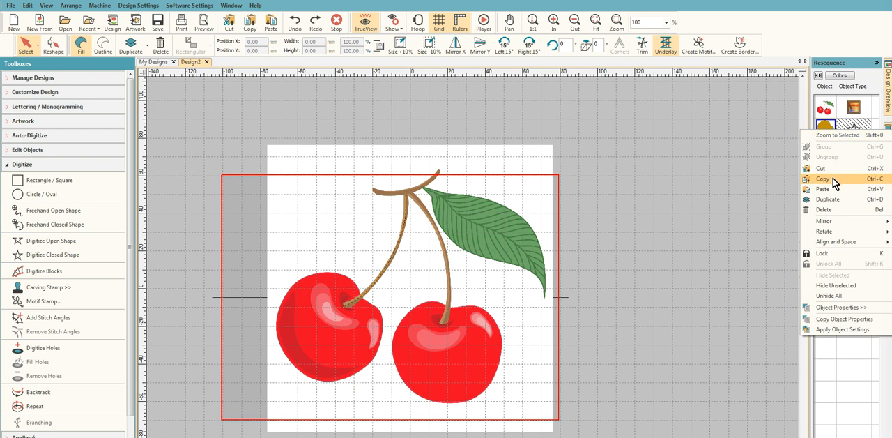
click(836, 293)
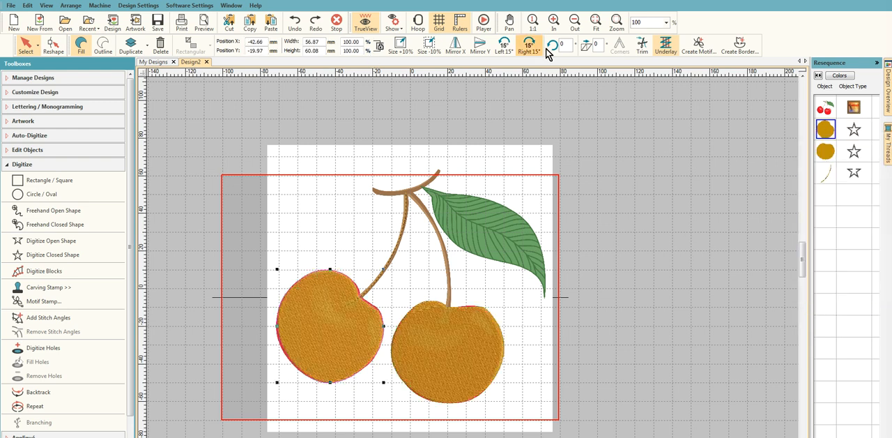
click(47, 5)
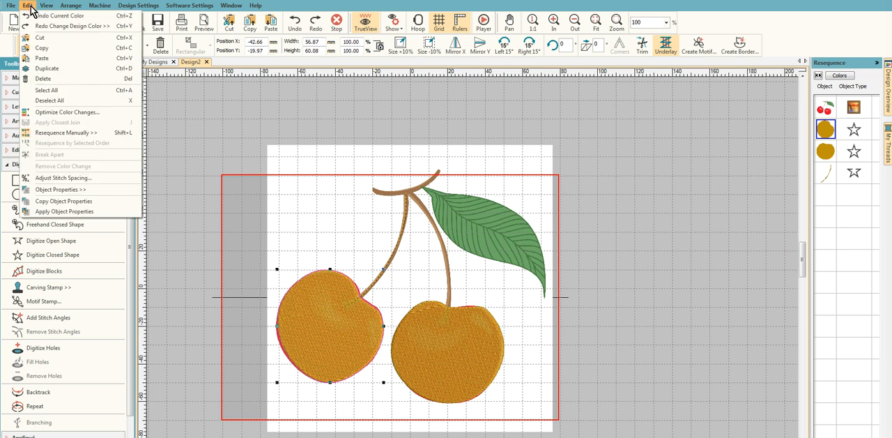
click(35, 16)
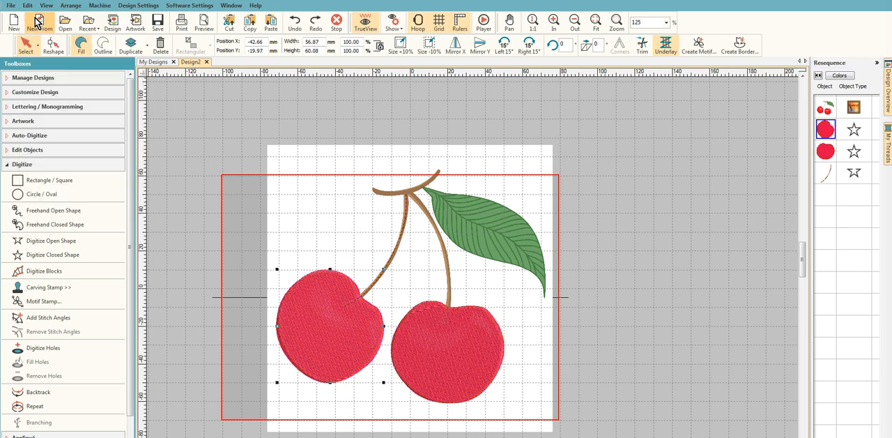
- Recolor only the digitized left stem with thread 2248 Sage Green
click(827, 177)
right_click(826, 178)
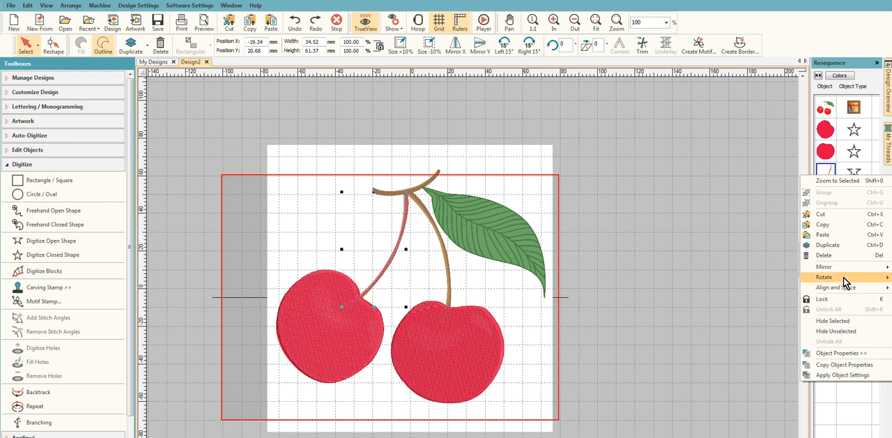
click(889, 150)
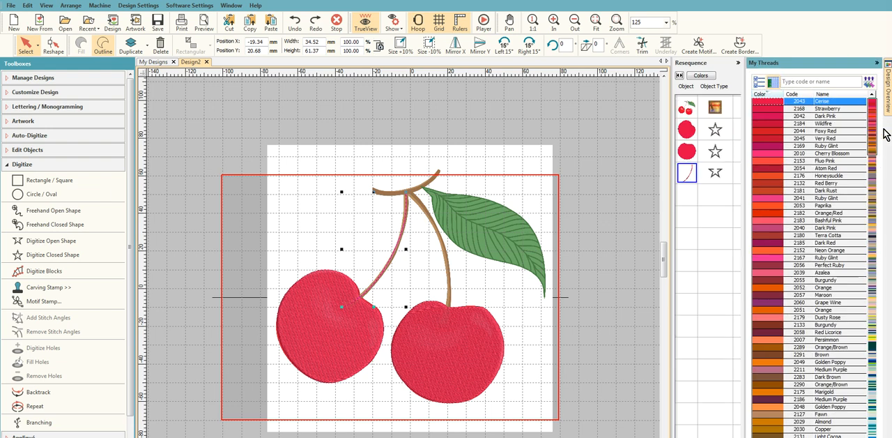
drag(877, 126, 878, 218)
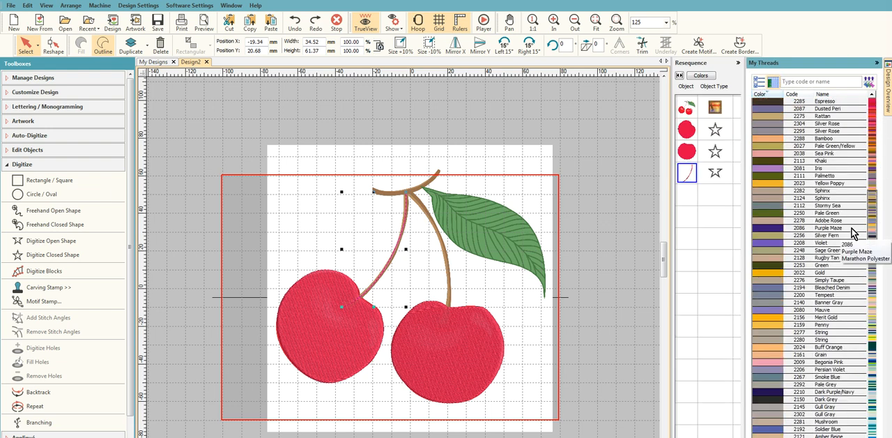
click(771, 253)
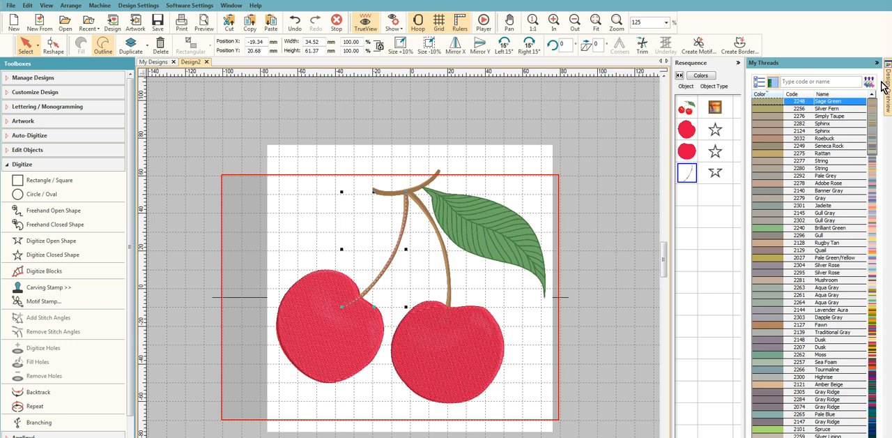
scroll(418, 334, up, 3)
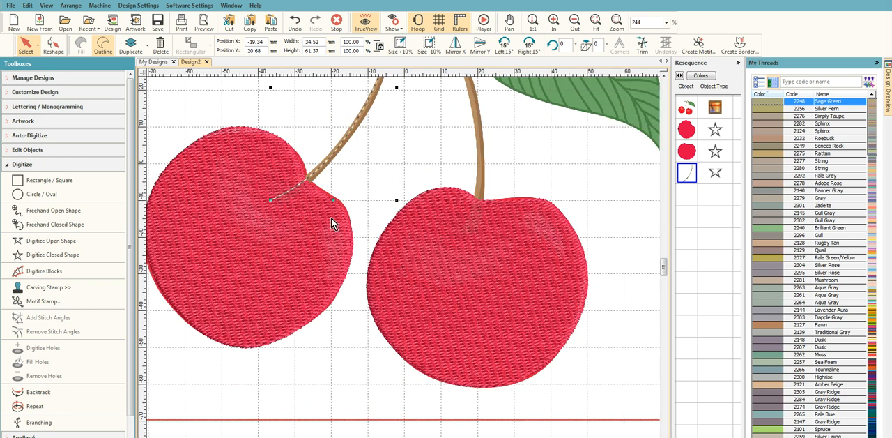
- Change the left stem's outline stitch type to Satin in its object properties
scroll(401, 244, down, 1)
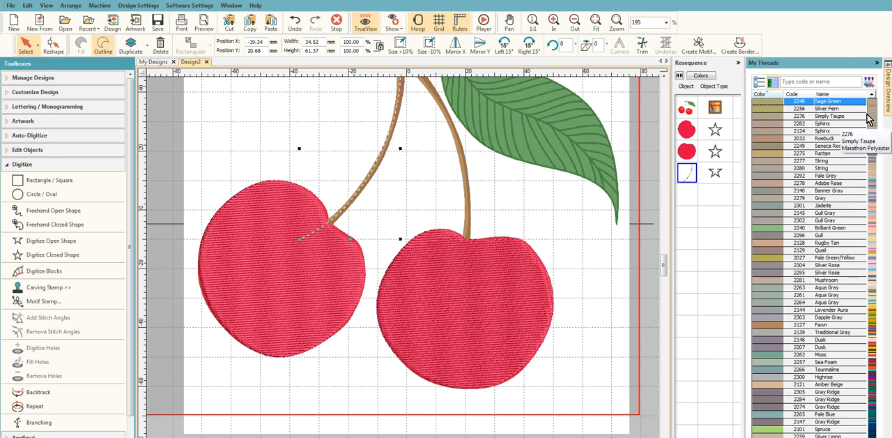
click(877, 64)
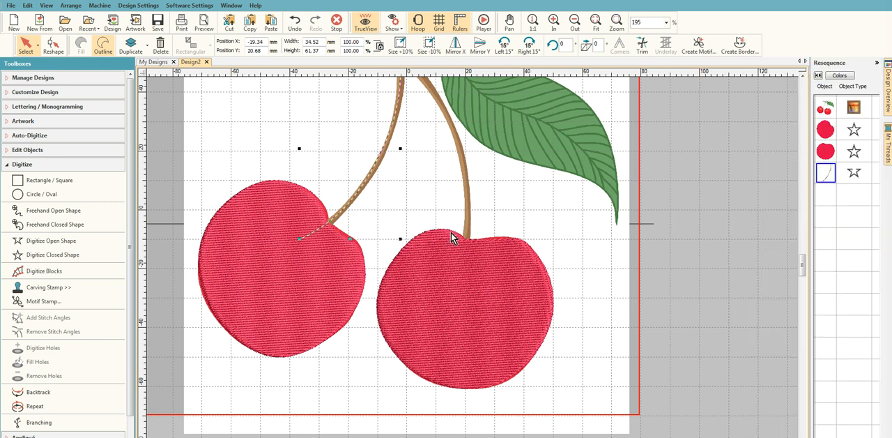
right_click(827, 180)
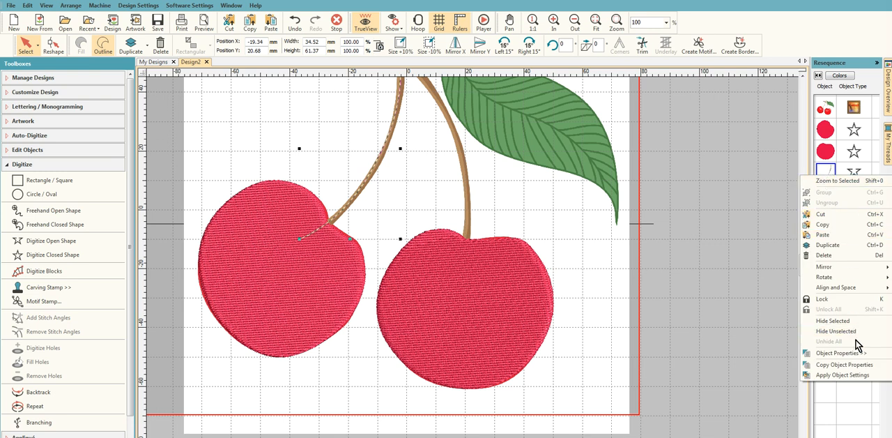
click(851, 352)
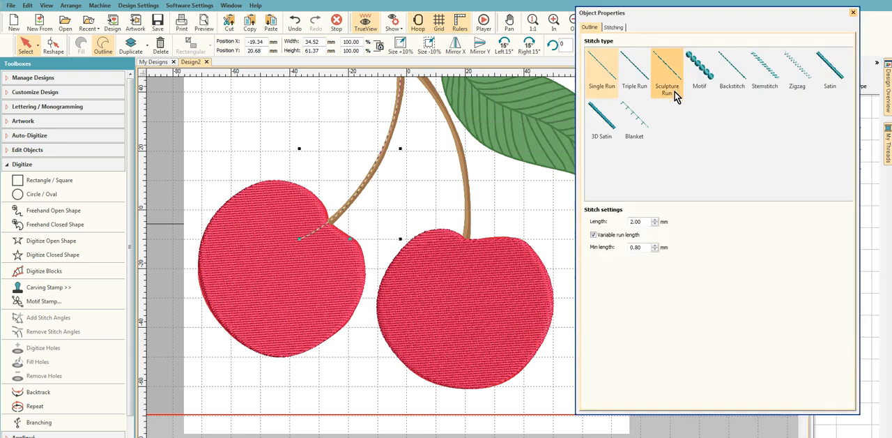
click(830, 70)
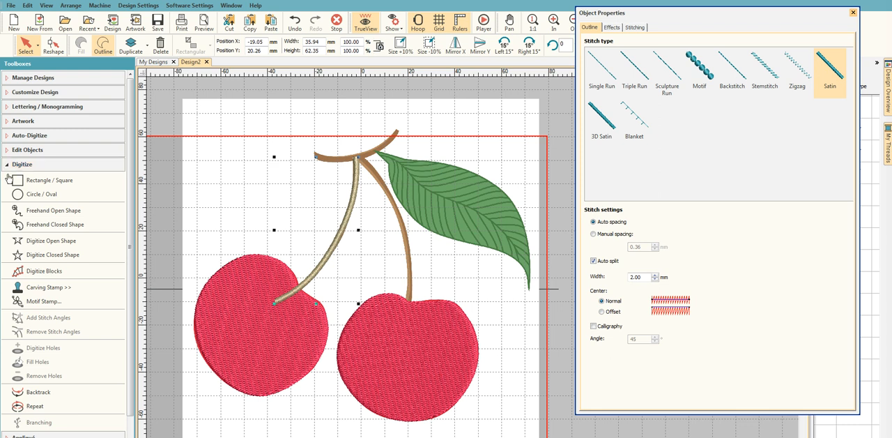
- Digitize an open single-run shape along the right stem down into the right cherry and backtrack it
click(73, 245)
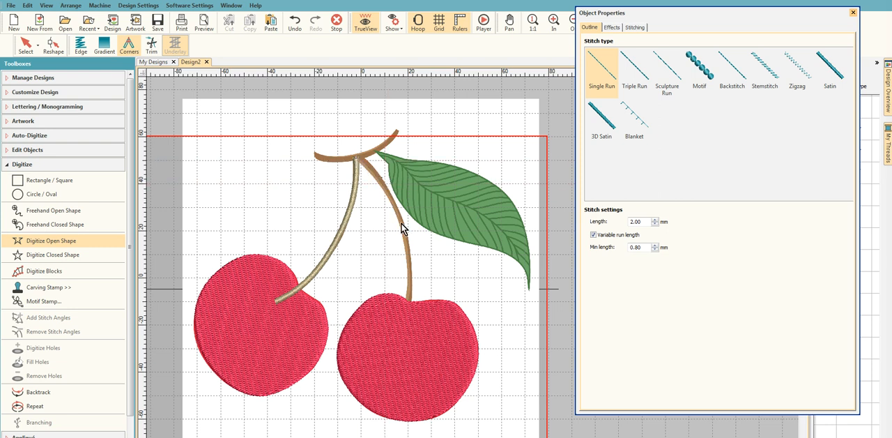
right_click(408, 265)
click(407, 316)
key(Return)
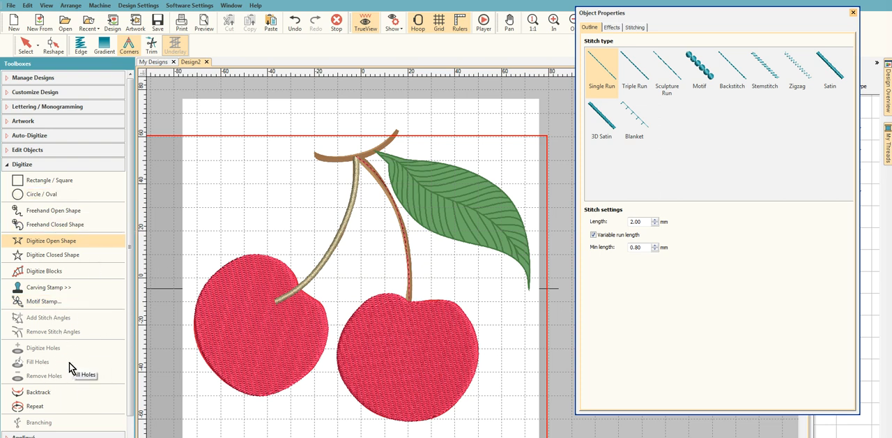
click(42, 395)
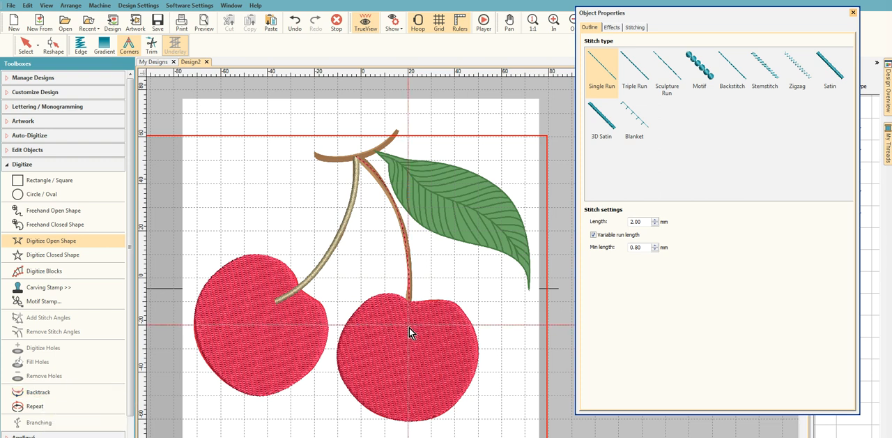
- Change the last right-stem run in the sequence to the Satin outline stitch type
click(853, 13)
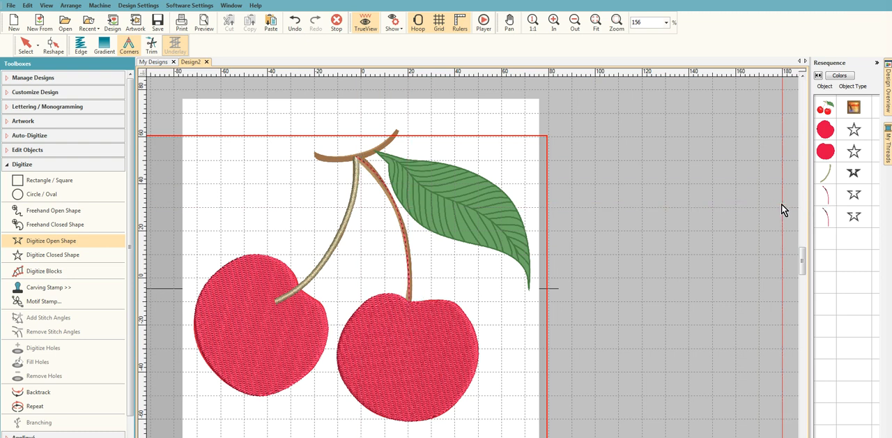
click(826, 220)
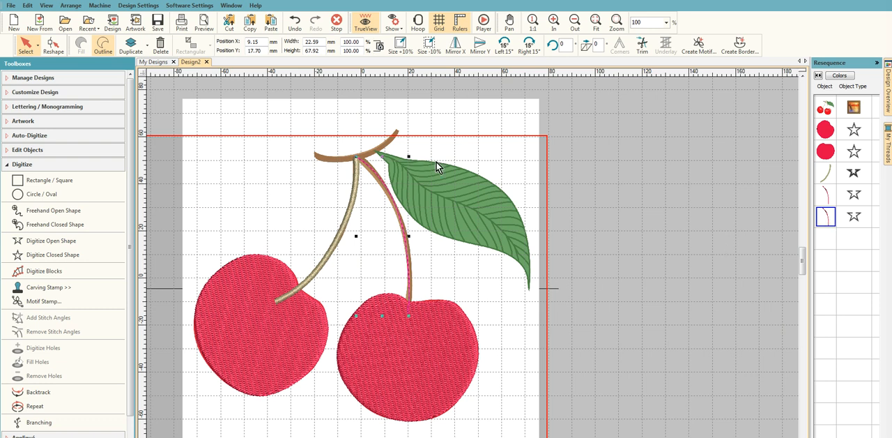
right_click(824, 220)
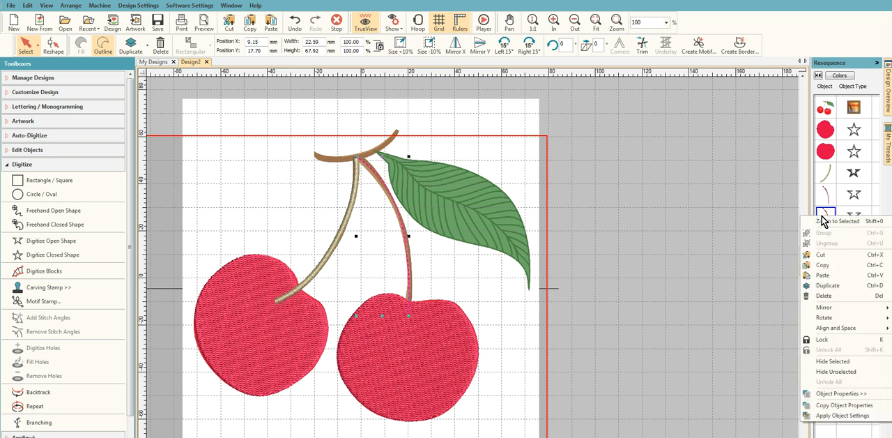
click(848, 393)
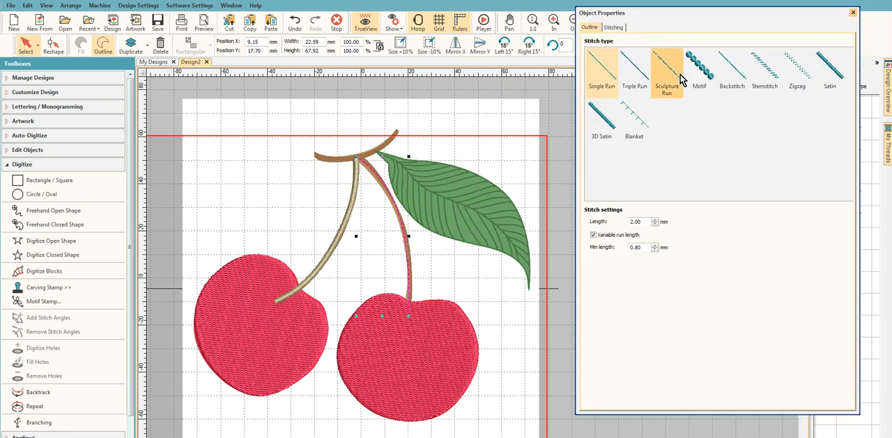
click(829, 69)
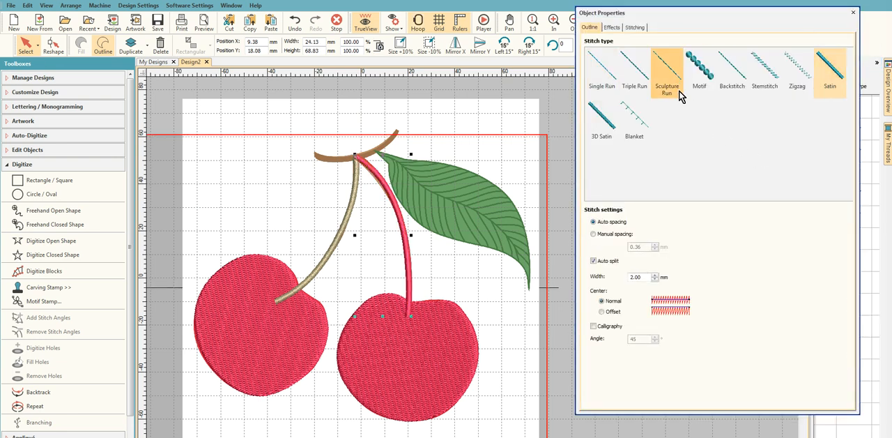
click(852, 13)
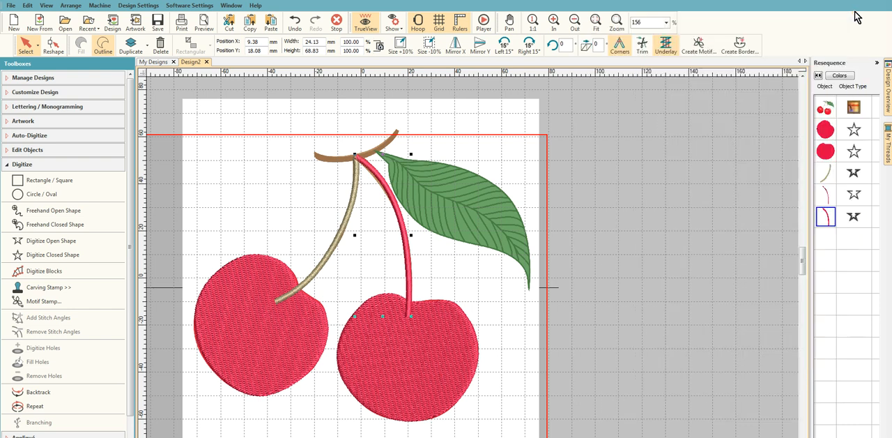
- Recolor the left and right stem objects with thread 2248 Sage Green and deselect them
click(827, 175)
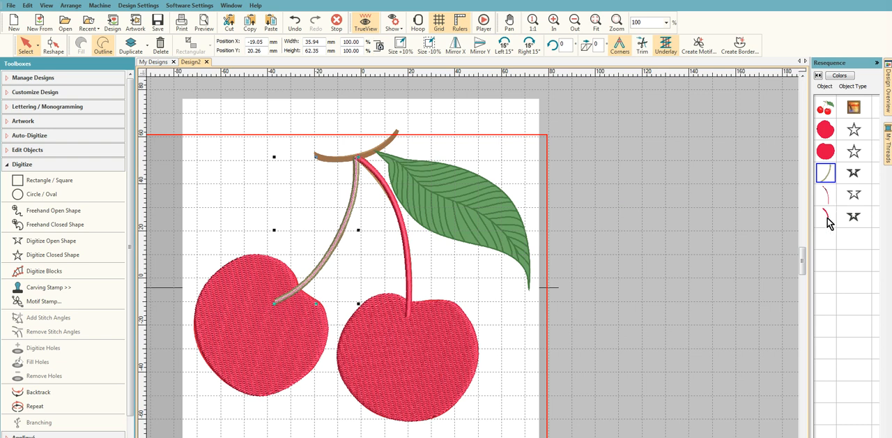
shift+click(827, 218)
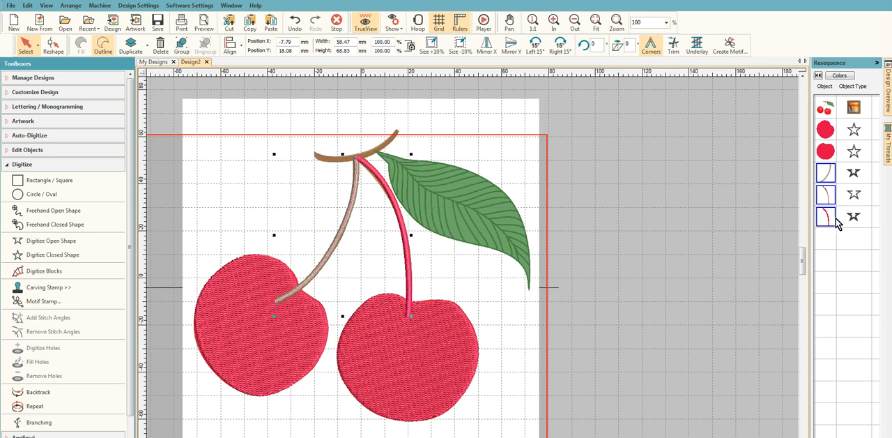
click(888, 143)
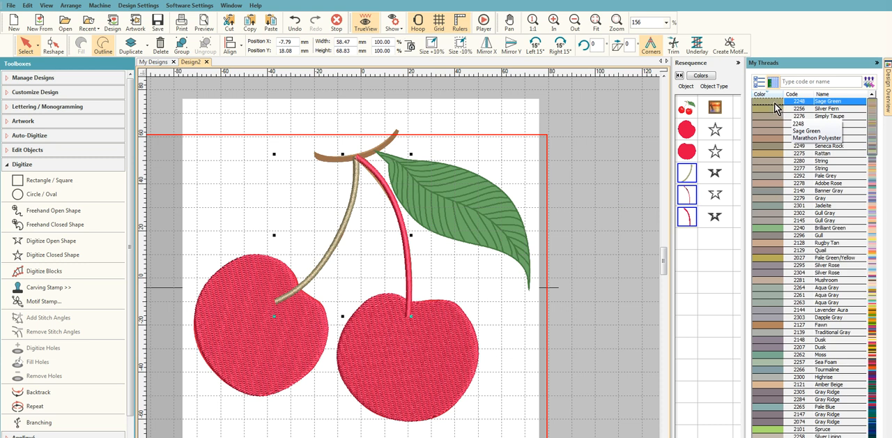
click(775, 103)
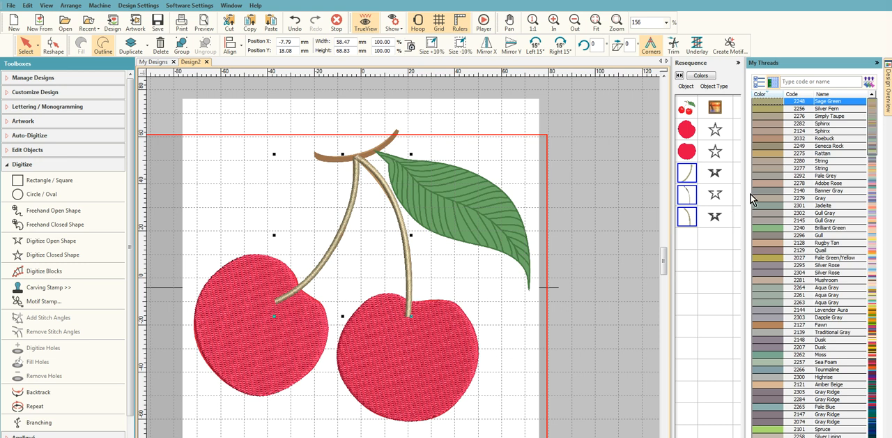
click(593, 303)
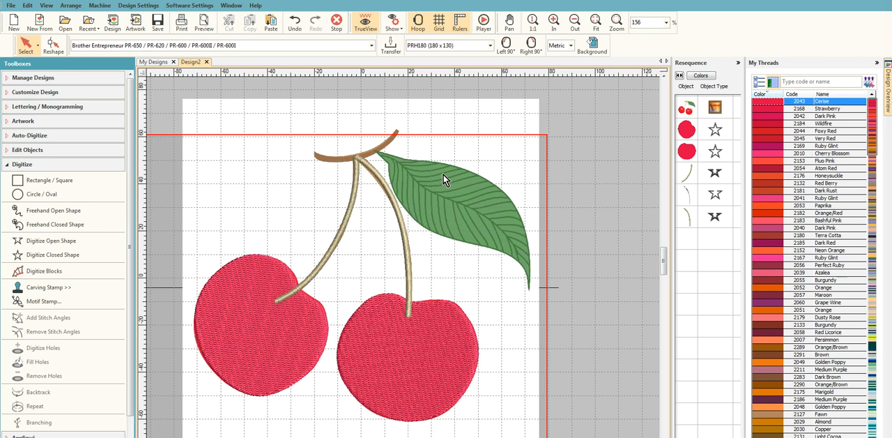
- Digitize two open runs on the top branch: one from the stem junction to its left end, one along its full length
click(60, 246)
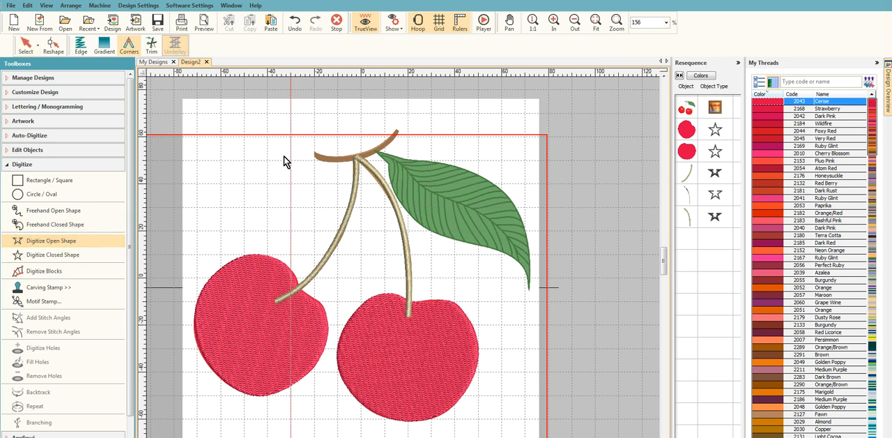
click(359, 158)
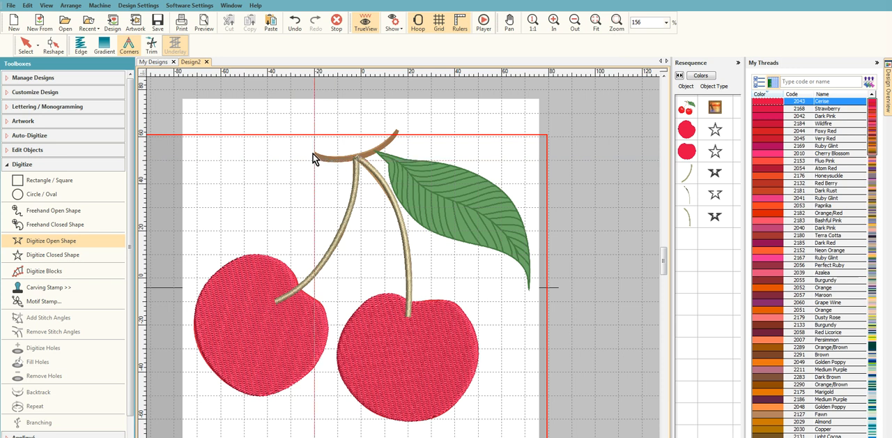
click(315, 155)
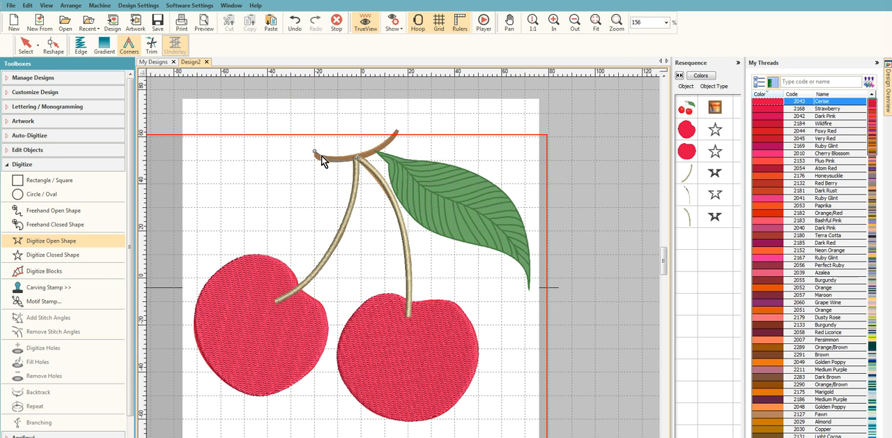
key(Return)
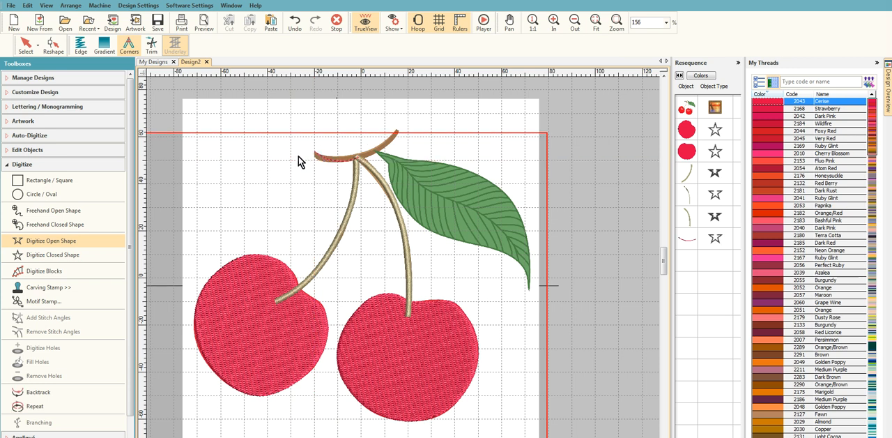
click(59, 241)
key(Return)
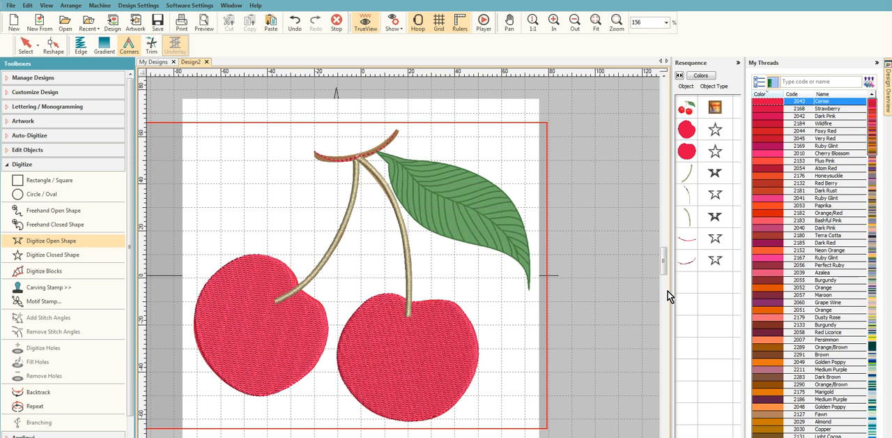
- Change the full-length run on the top branch to the Satin outline stitch type
click(689, 261)
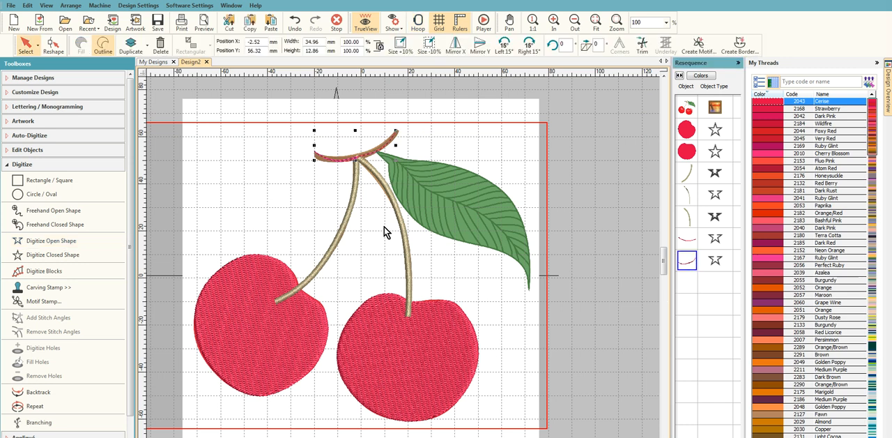
right_click(692, 261)
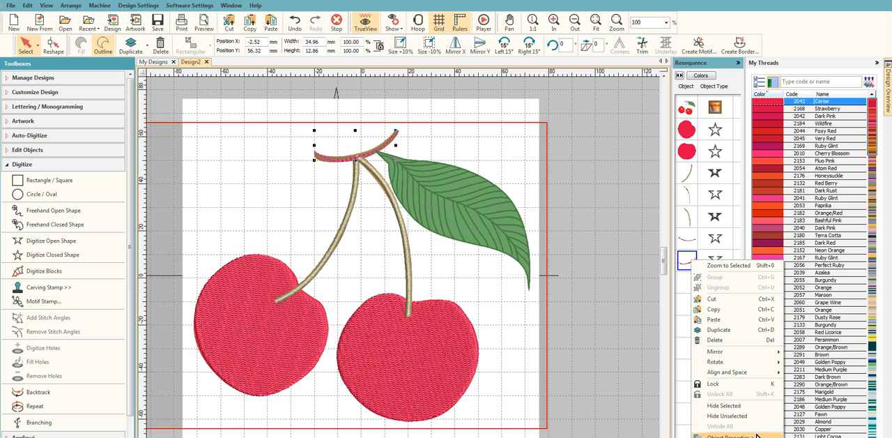
click(757, 436)
click(828, 89)
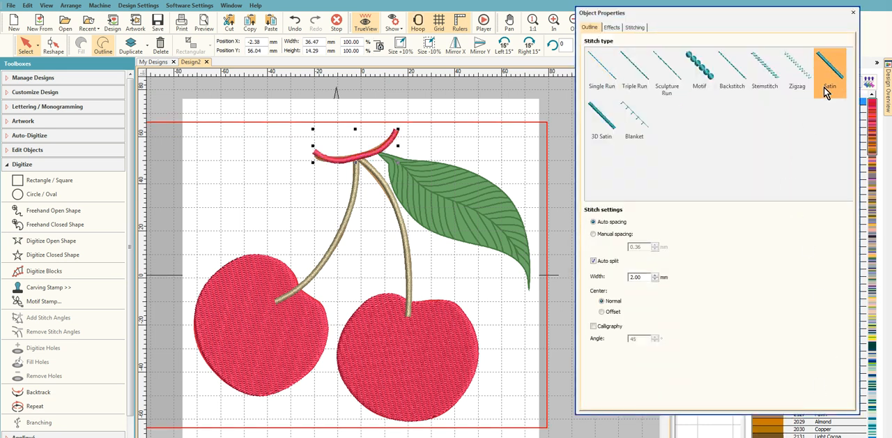
click(853, 13)
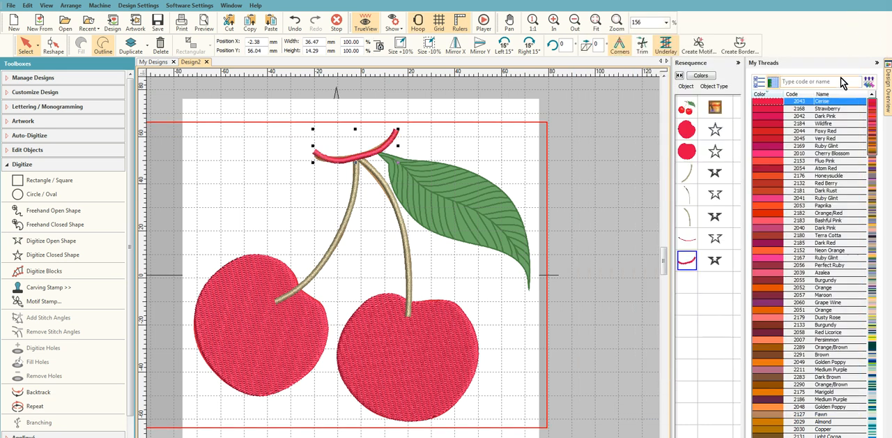
- Recolor the right stem's satin and both top branch objects with thread 2248 Sage Green
click(877, 63)
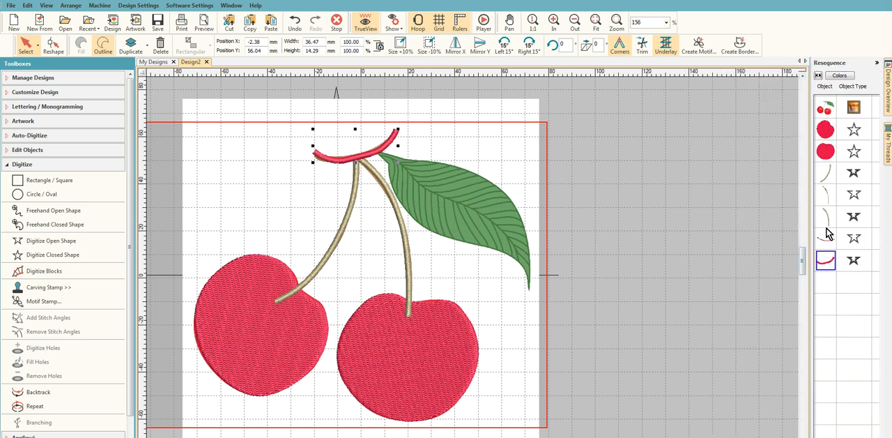
click(829, 216)
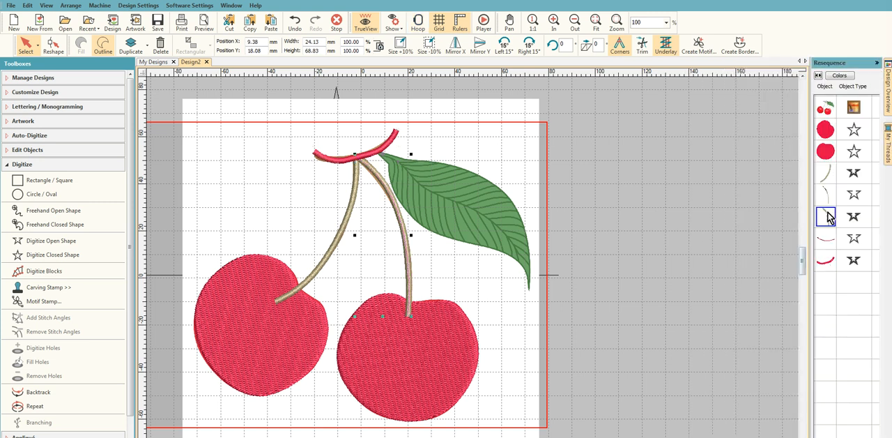
shift+click(828, 262)
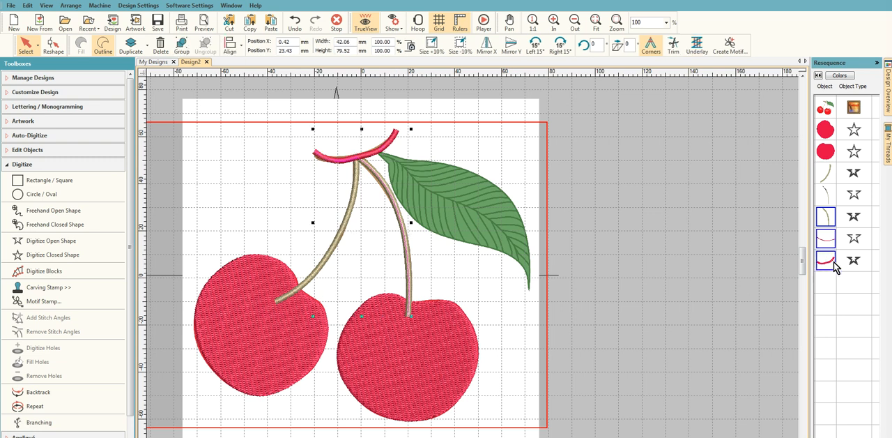
right_click(835, 264)
click(888, 146)
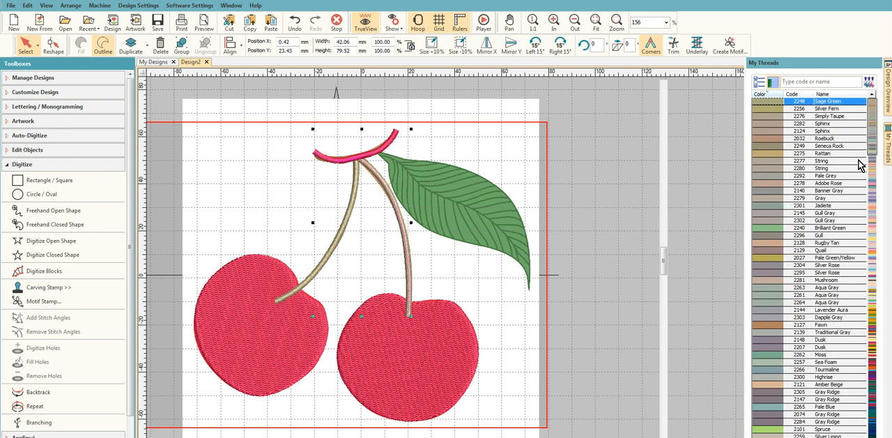
double_click(771, 102)
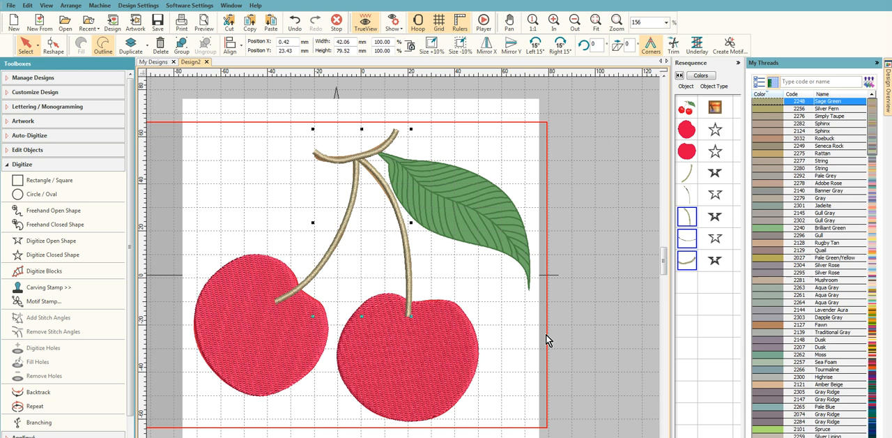
- Digitize a closed shape around the leaf, following its lower edge to the tip and its upper edge back to the branch
click(877, 62)
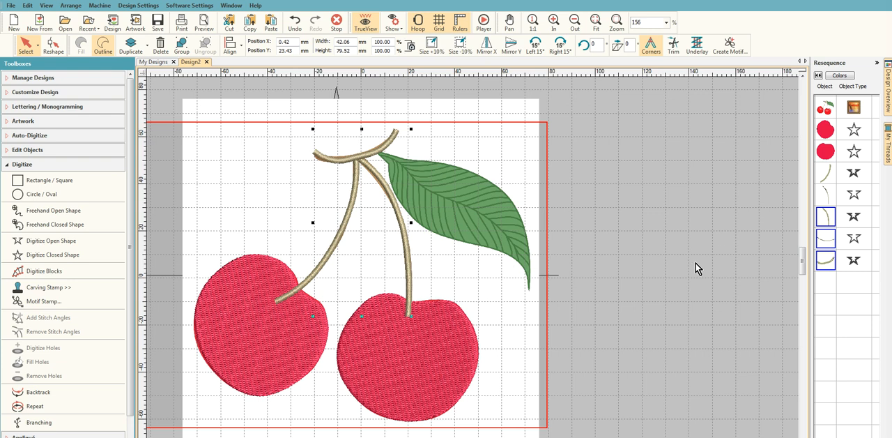
click(61, 259)
scroll(421, 234, up, 4)
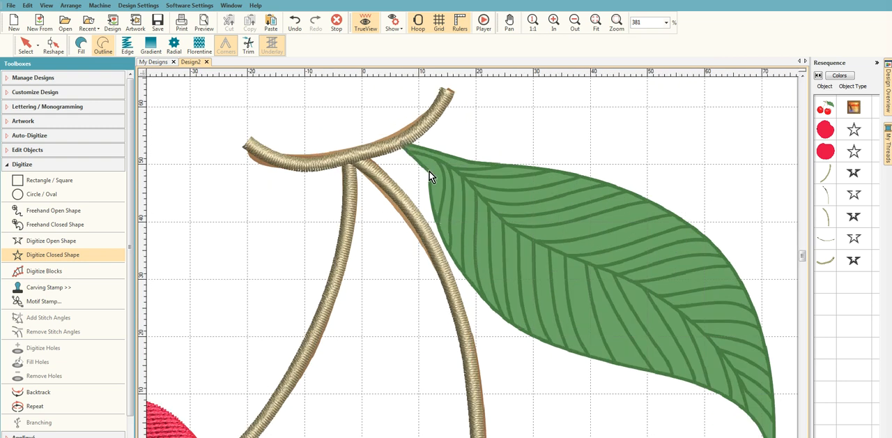
click(441, 236)
click(488, 307)
click(565, 348)
click(712, 390)
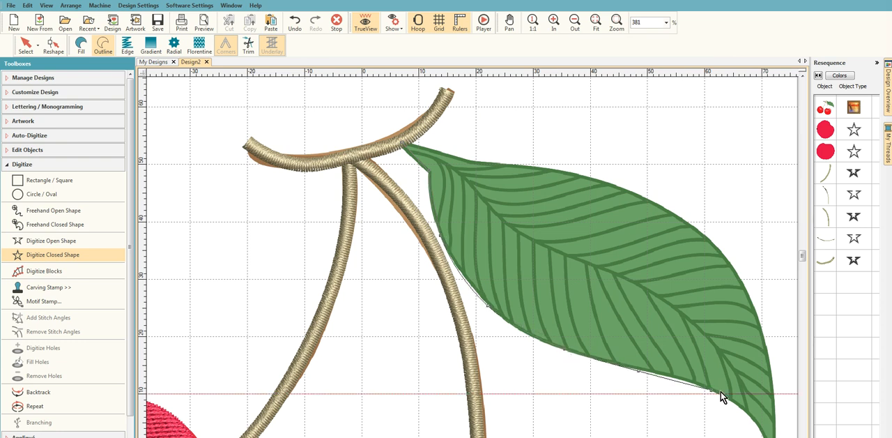
scroll(481, 289, down, 3)
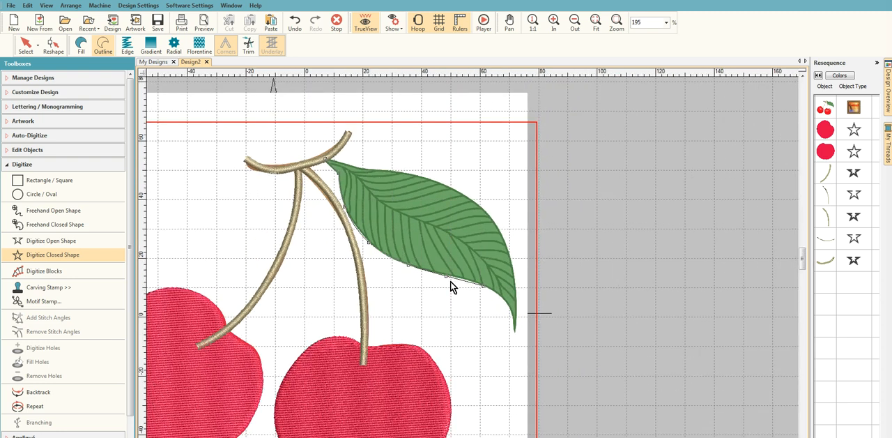
click(508, 303)
click(518, 306)
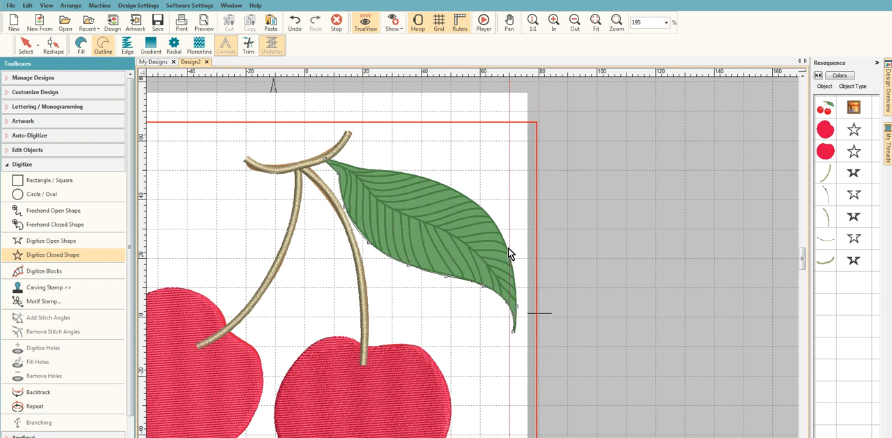
click(510, 255)
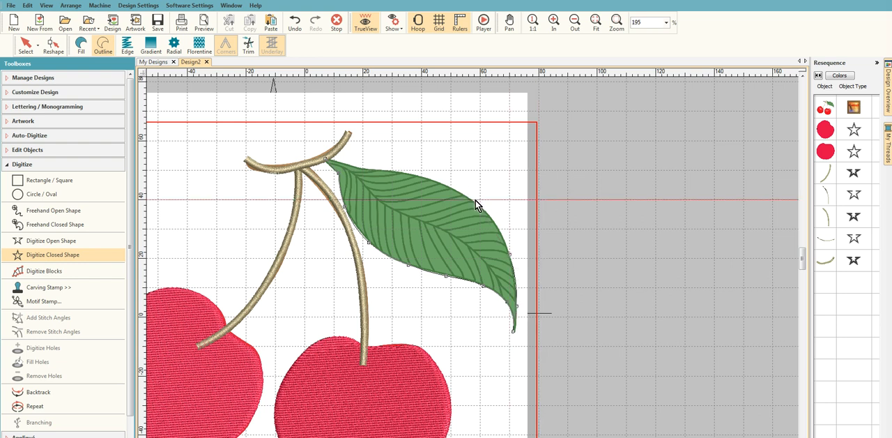
click(475, 200)
click(434, 182)
click(386, 171)
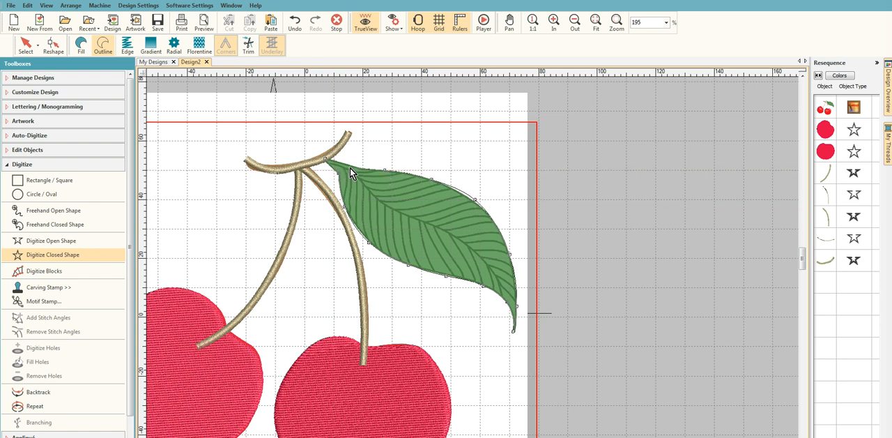
scroll(352, 165, up, 2)
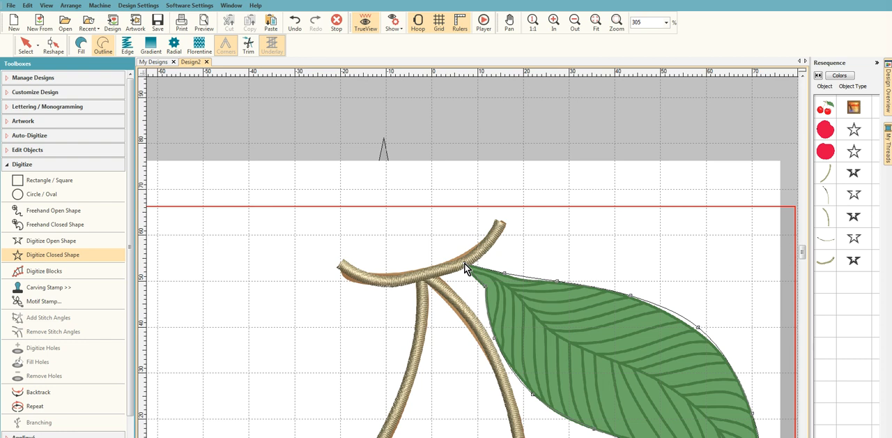
key(Return)
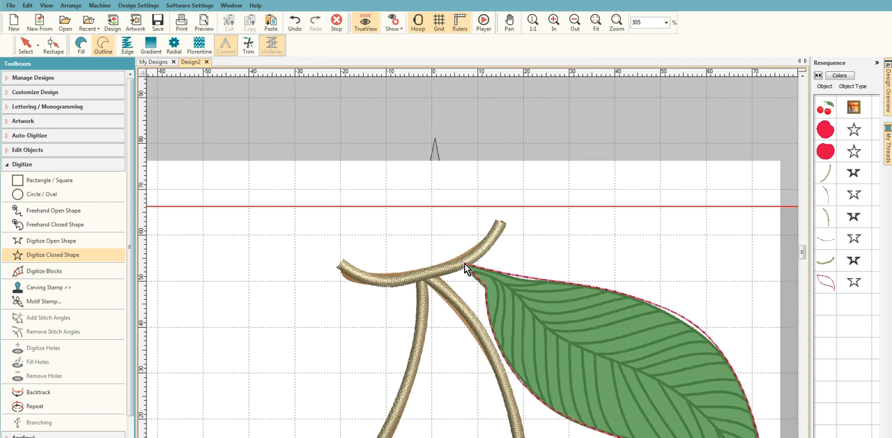
- Convert the leaf outline to a fill with the Tatami stitch type
click(825, 284)
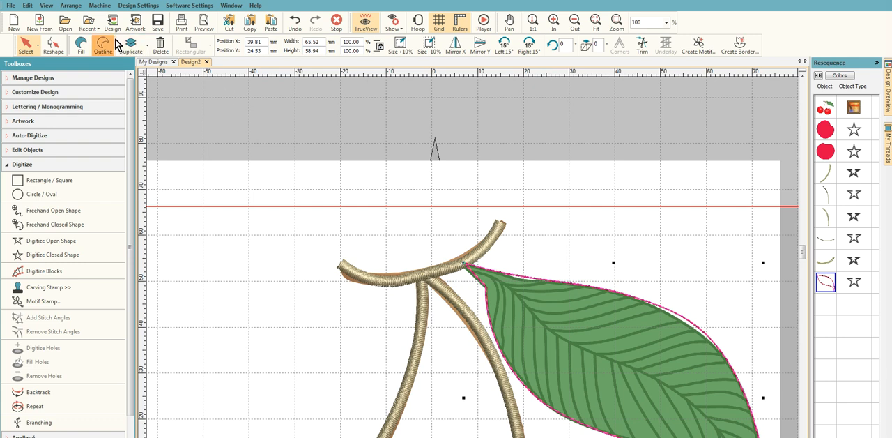
right_click(80, 46)
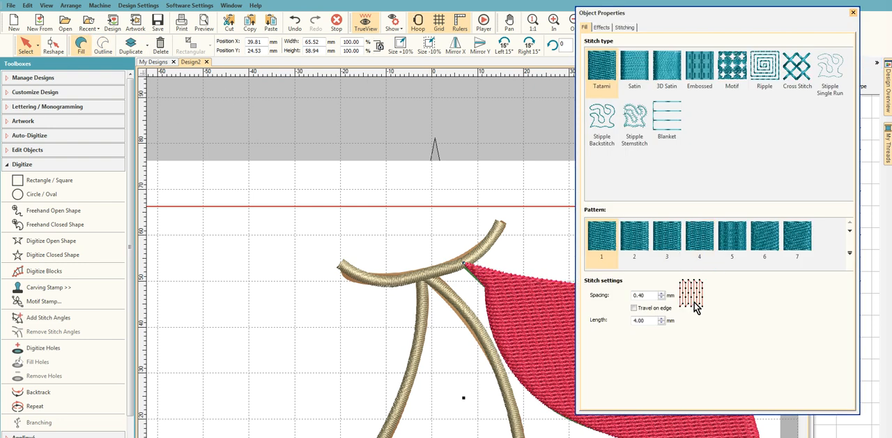
click(852, 13)
- Recolor the leaf fill with thread 2246 Meadow Green
click(890, 157)
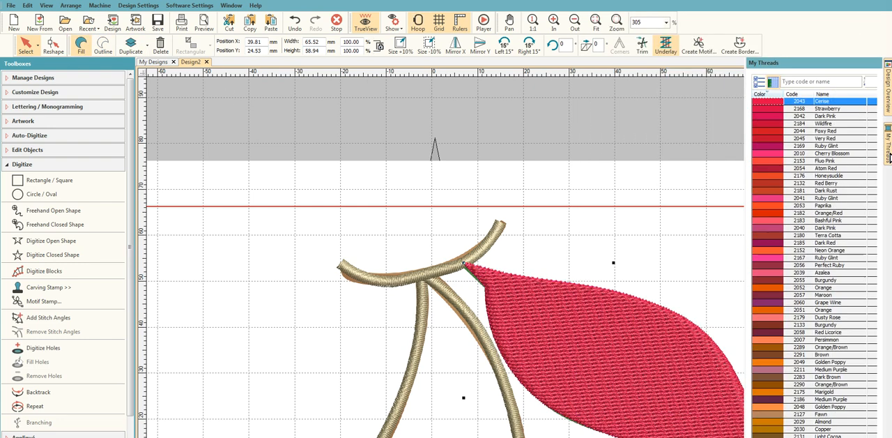
drag(888, 248, 886, 271)
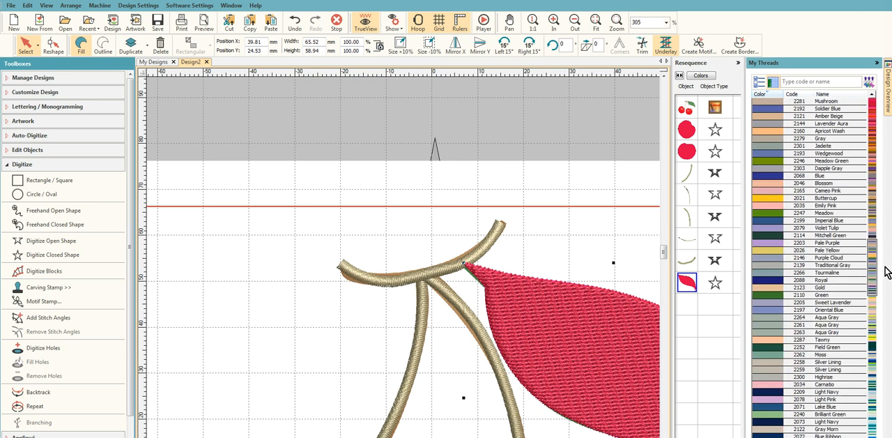
click(764, 161)
double_click(764, 160)
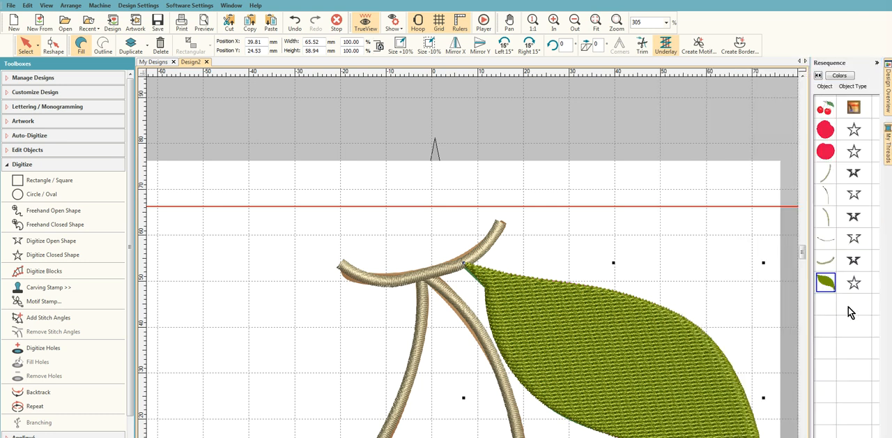
- Hide the leaf fill object to expose the clipart leaf beneath it
right_click(831, 284)
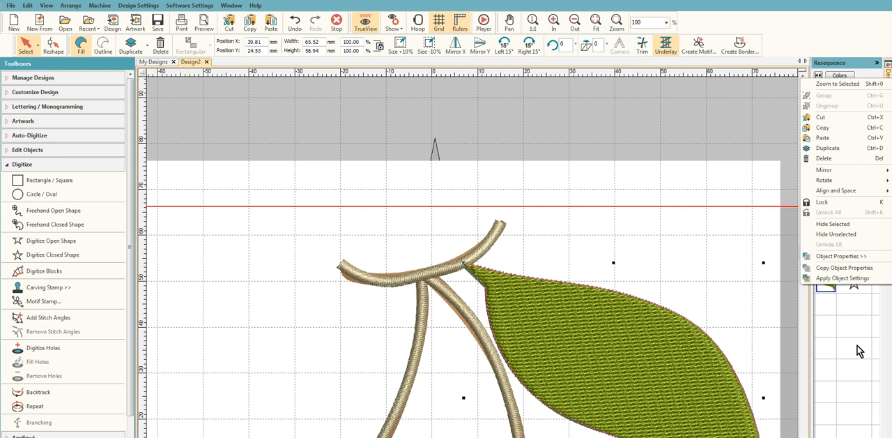
click(663, 282)
click(836, 280)
right_click(836, 280)
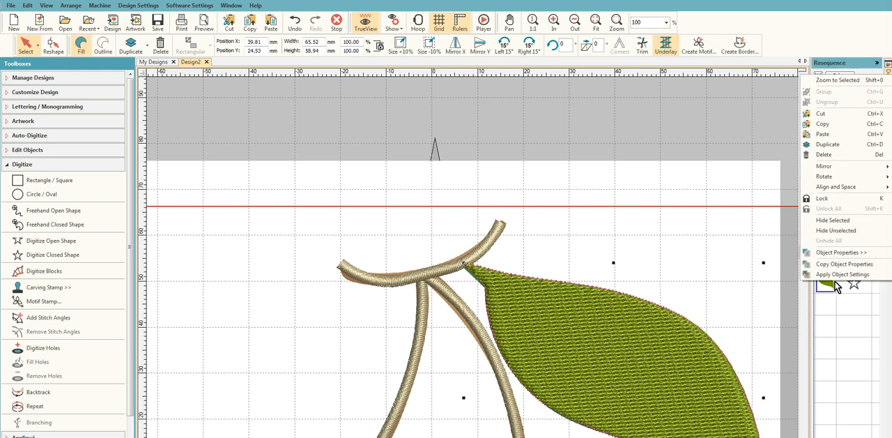
click(860, 221)
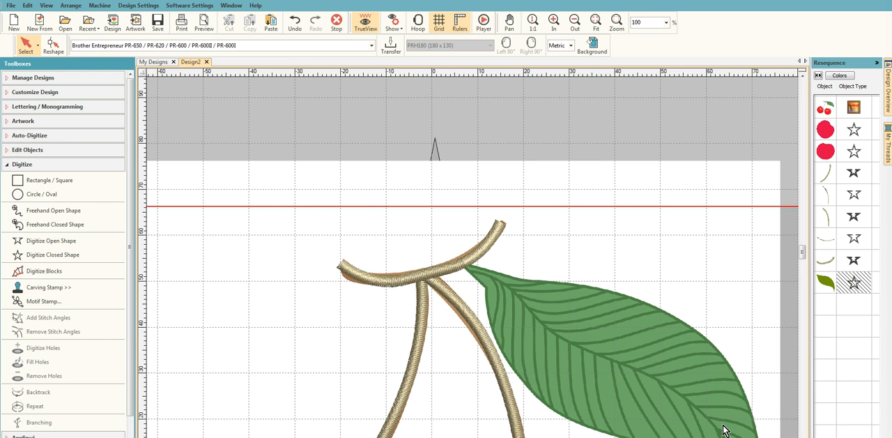
- Digitize one continuous open run along the leaf's midrib, branching out along side veins on both sides up to the tip
mouse_move(803, 253)
mouse_down()
mouse_move(805, 263)
mouse_move(809, 255)
mouse_up()
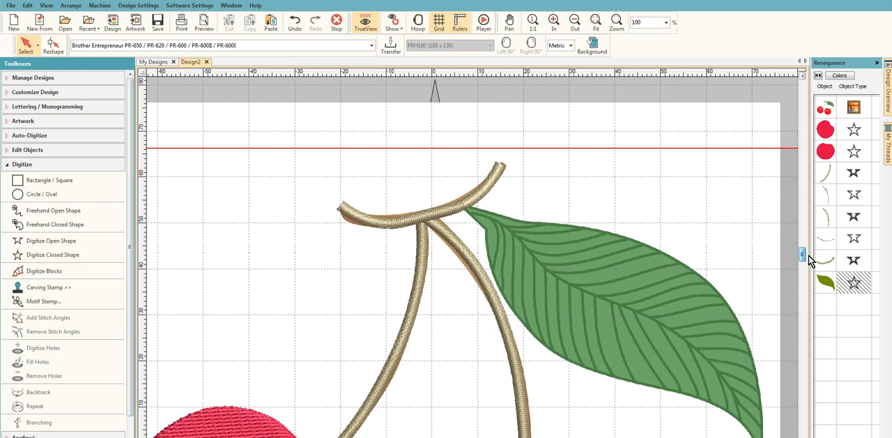
click(56, 244)
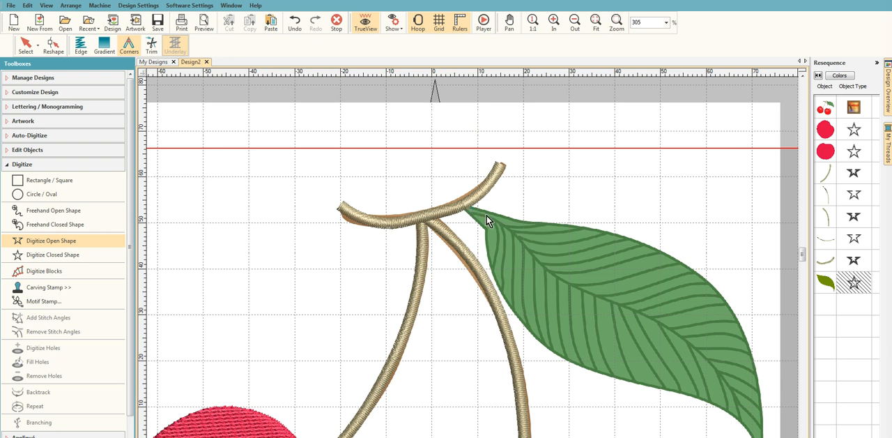
right_click(528, 248)
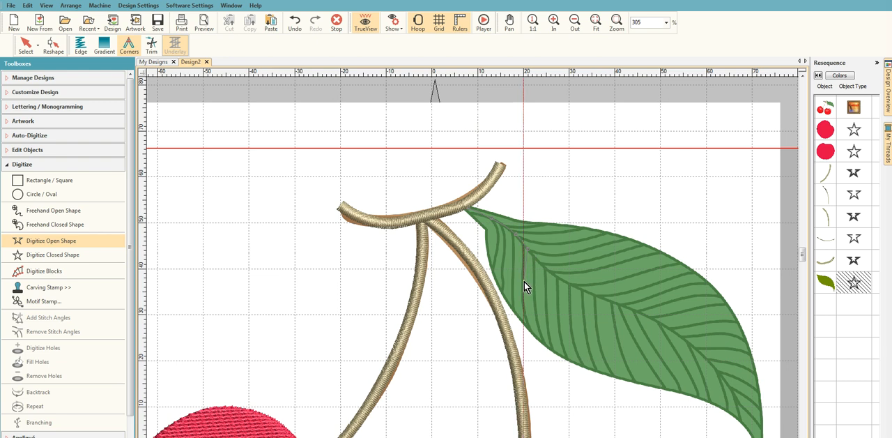
right_click(523, 281)
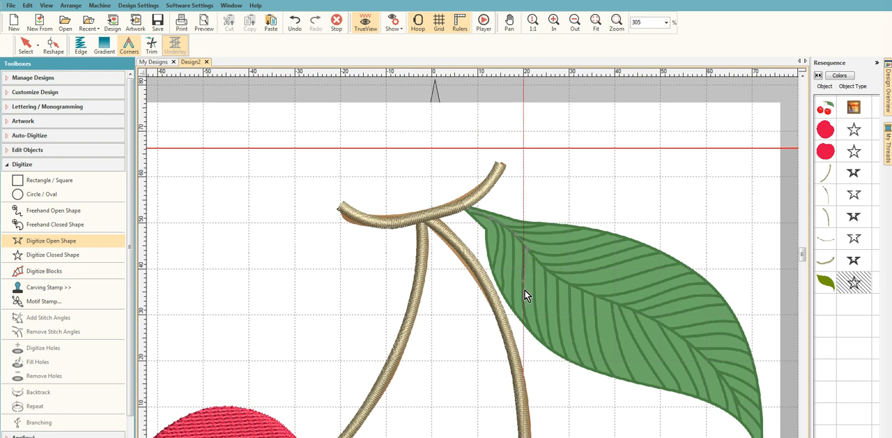
click(531, 331)
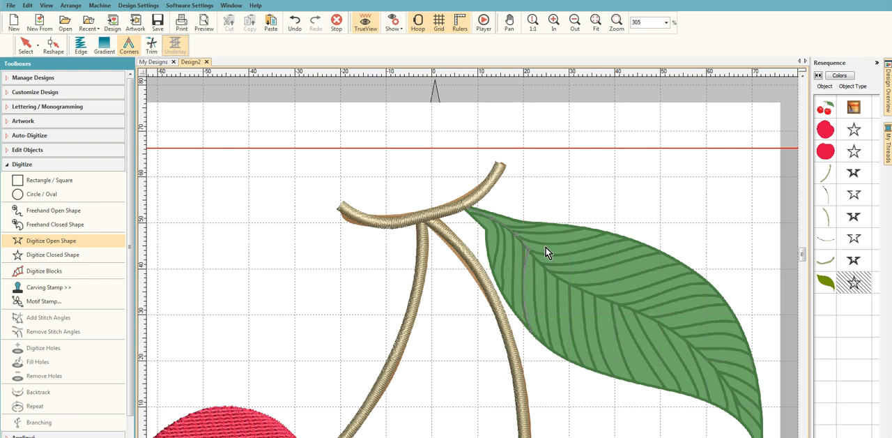
click(603, 231)
click(564, 360)
click(593, 370)
click(660, 252)
click(664, 325)
click(691, 345)
click(712, 361)
key(Return)
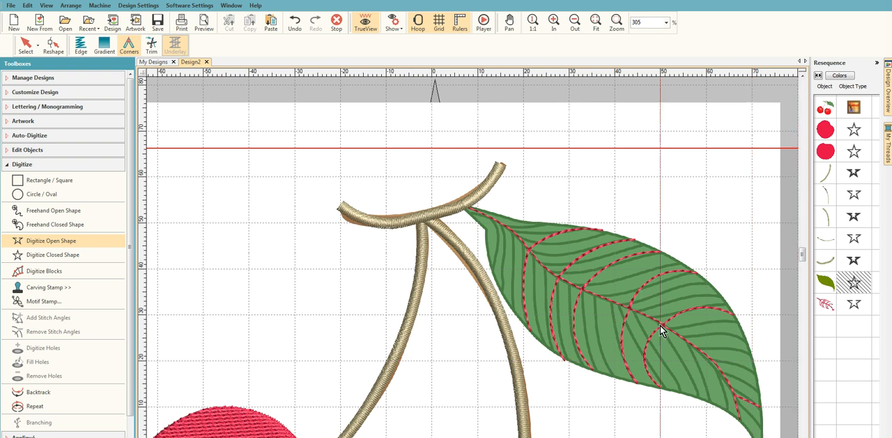
- Unhide the leaf fill object so it shows beneath the vein run
click(826, 281)
right_click(826, 281)
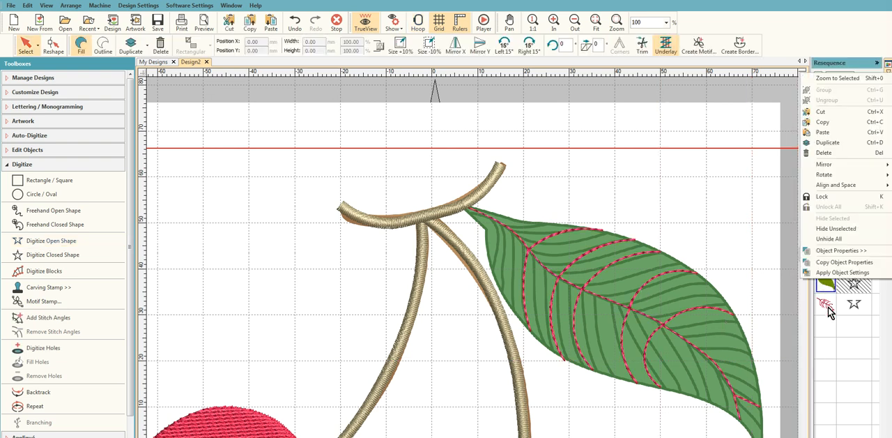
click(836, 230)
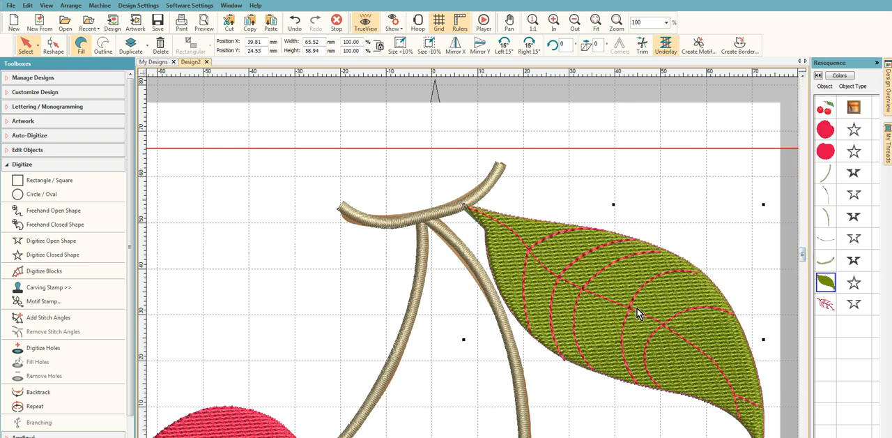
- Apply Backtrack to the leaf vein run
click(826, 305)
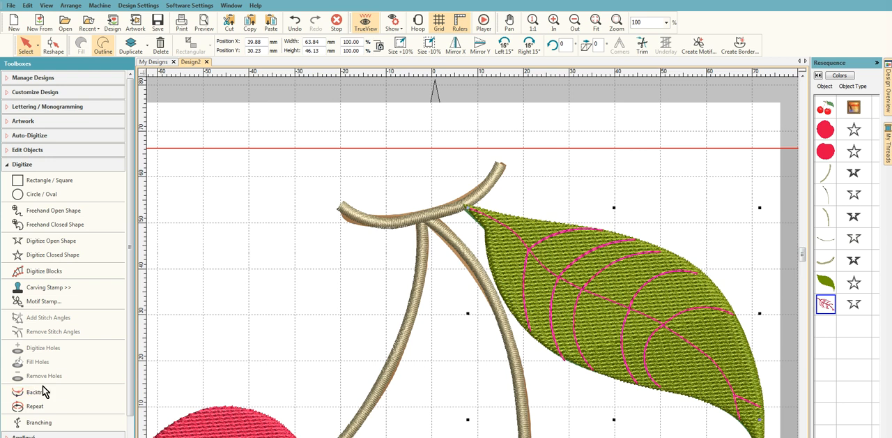
click(83, 395)
click(39, 392)
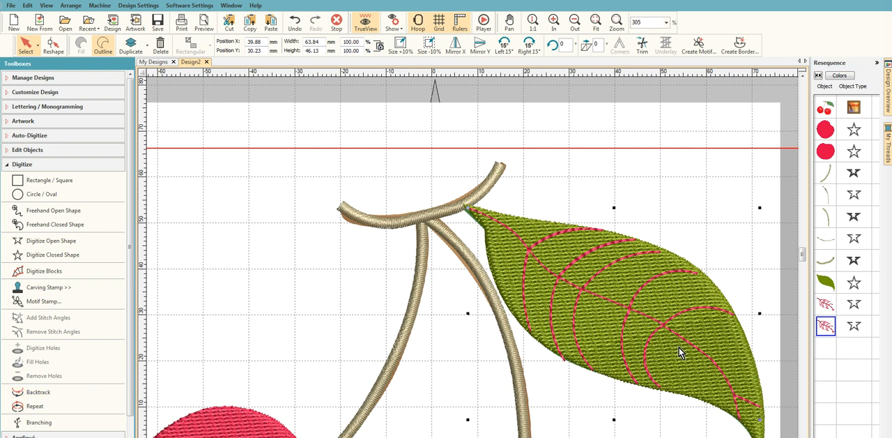
- Recolor both leaf vein runs with an Evergreen thread
ctrl+click(826, 306)
click(889, 143)
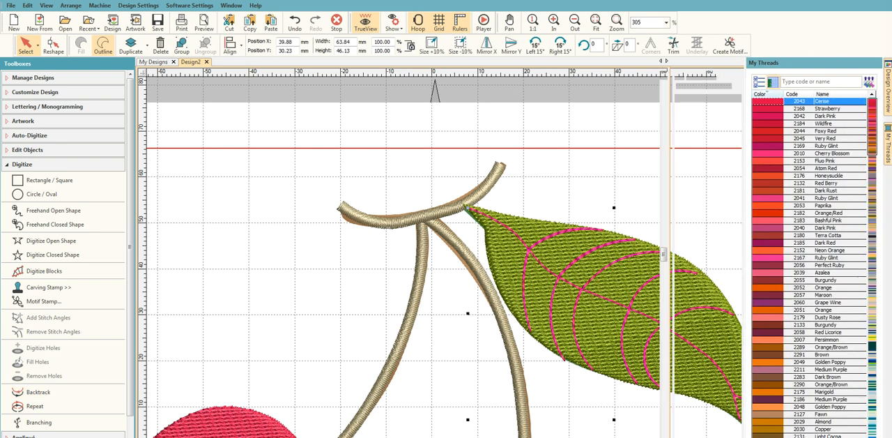
drag(875, 119, 877, 269)
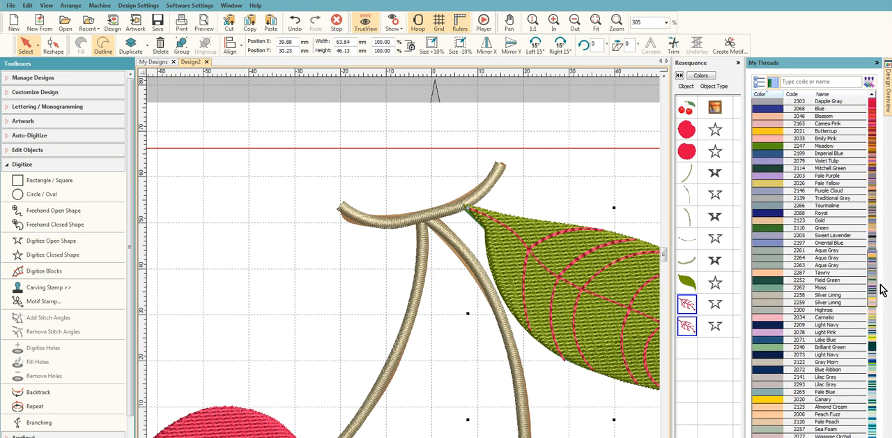
drag(877, 277, 877, 340)
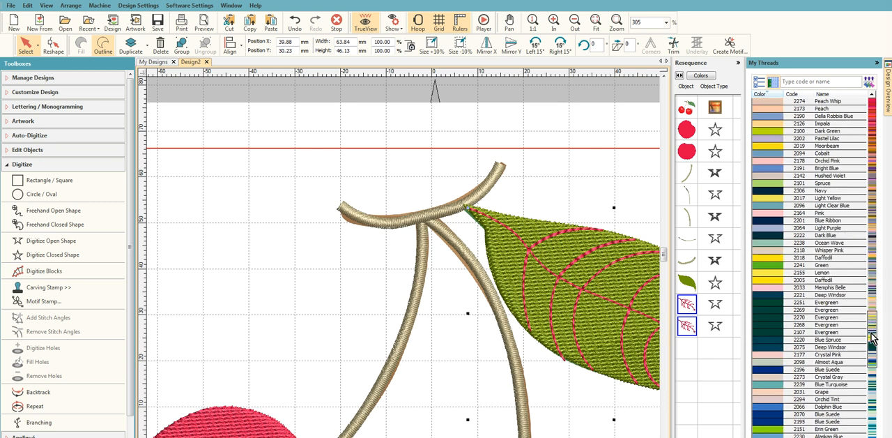
click(765, 319)
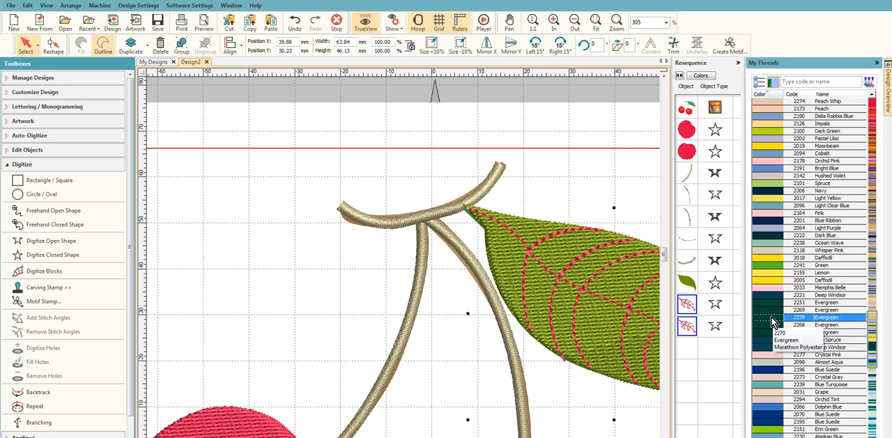
double_click(768, 320)
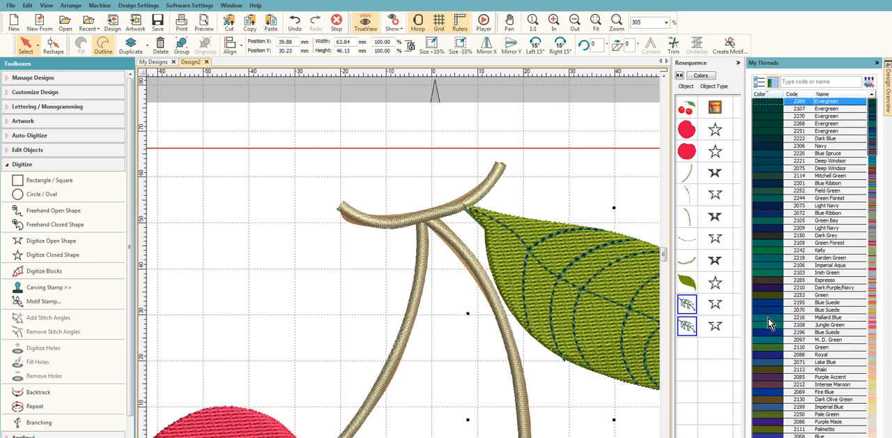
click(877, 63)
- Reshape the leaf fill so its stitching starts at the stem end and finishes at the leaf's pointed tip
scroll(486, 274, down, 4)
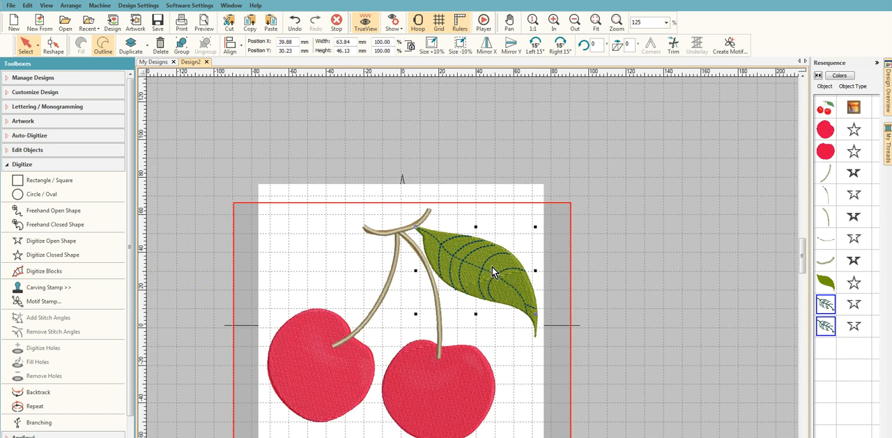
scroll(444, 321, up, 1)
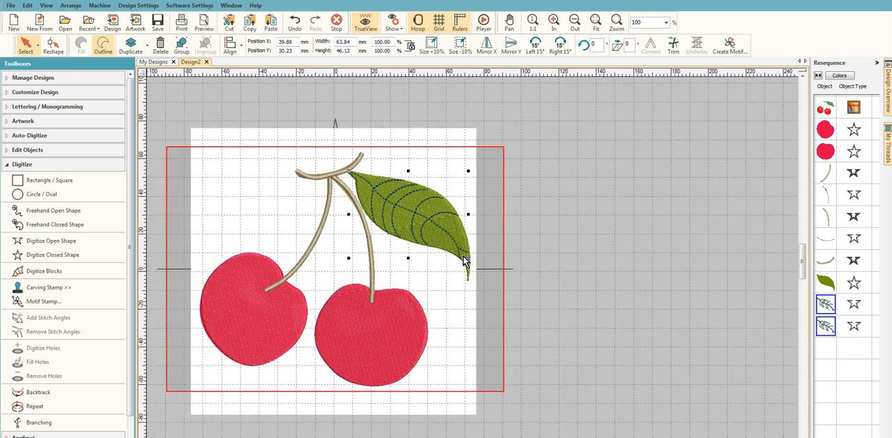
scroll(473, 270, up, 1)
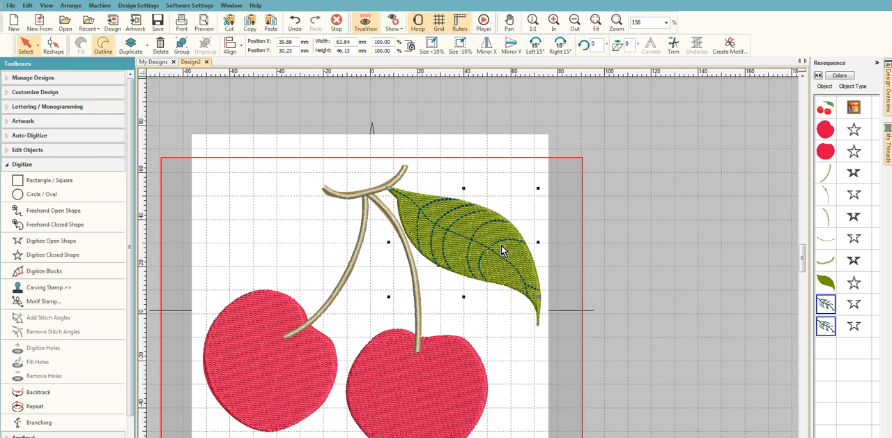
click(825, 282)
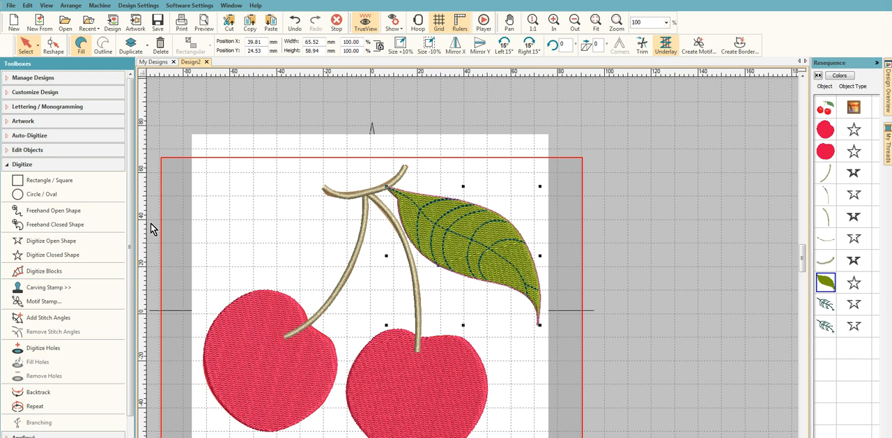
click(7, 166)
click(28, 150)
click(55, 186)
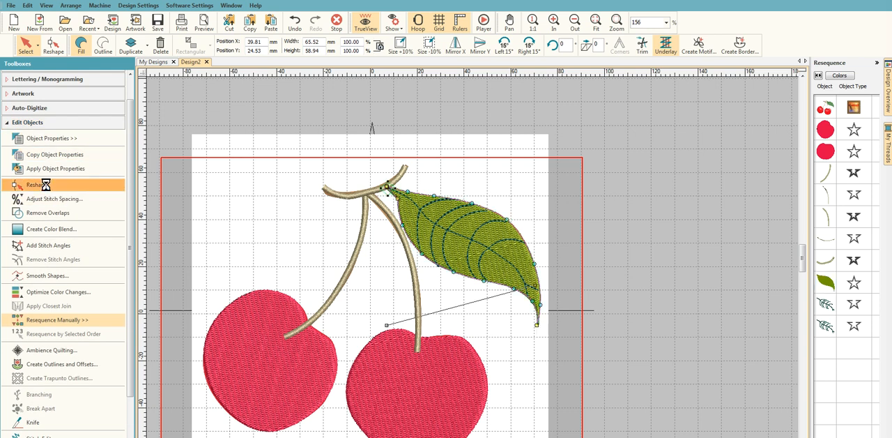
click(386, 187)
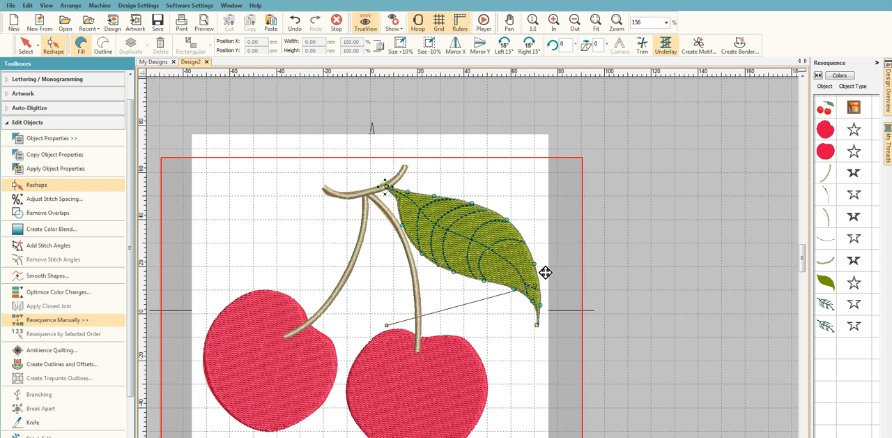
click(537, 326)
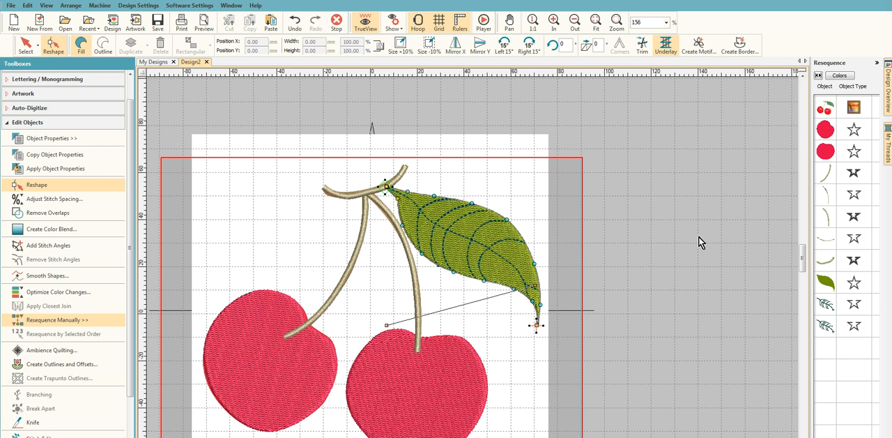
- Hide the cherry clipart image so only the stitched objects show
click(824, 108)
right_click(825, 111)
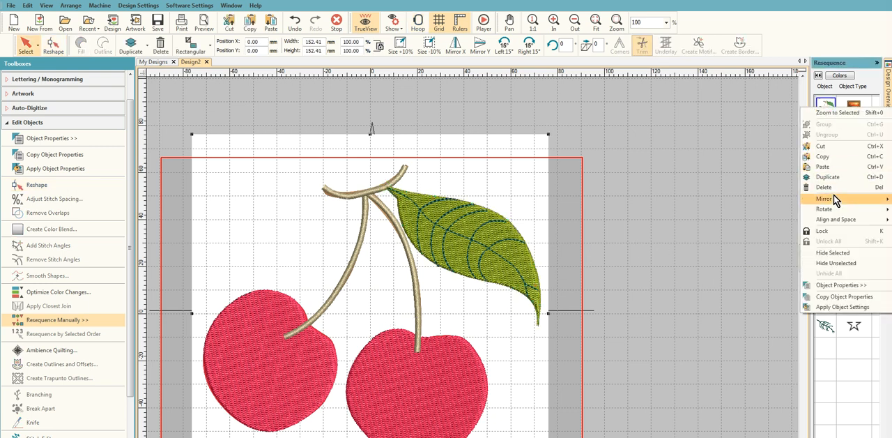
click(839, 254)
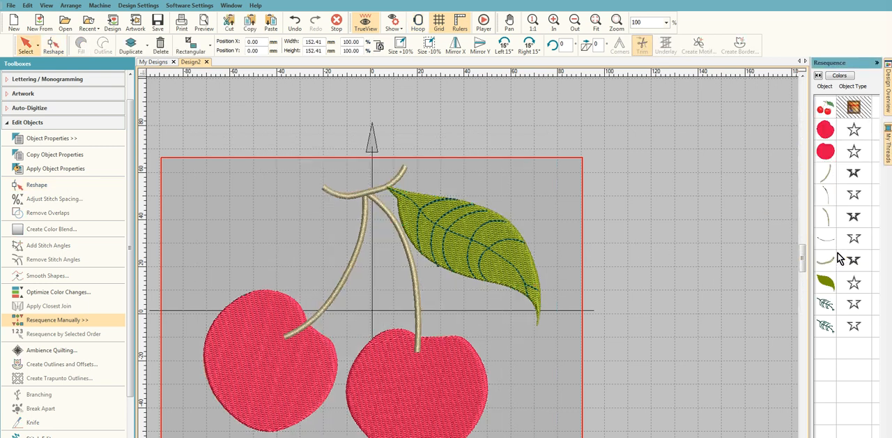
scroll(554, 260, down, 1)
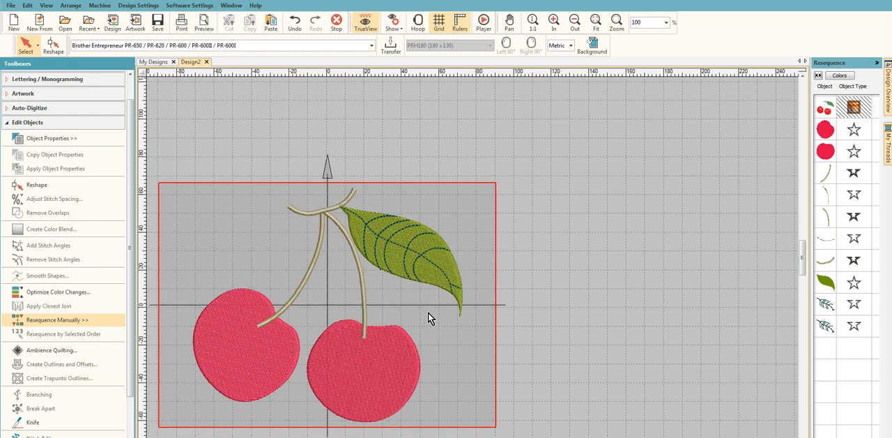
- Reshape the right cherry fill so its stitching ends at the cherry's bottom edge
click(826, 150)
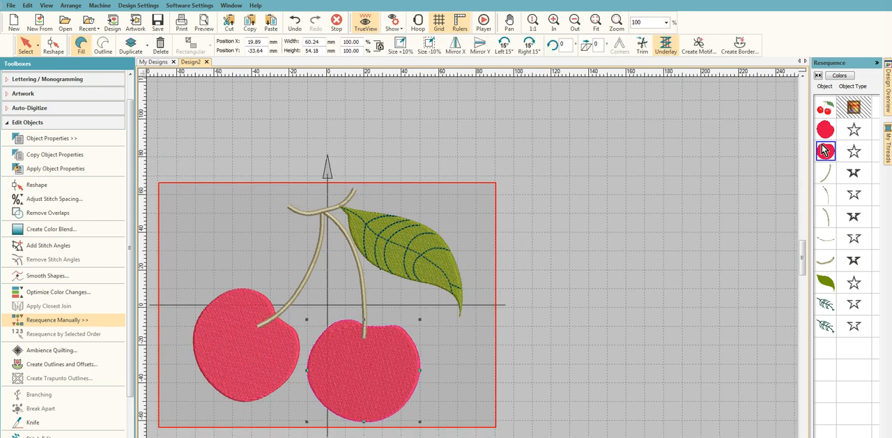
click(58, 187)
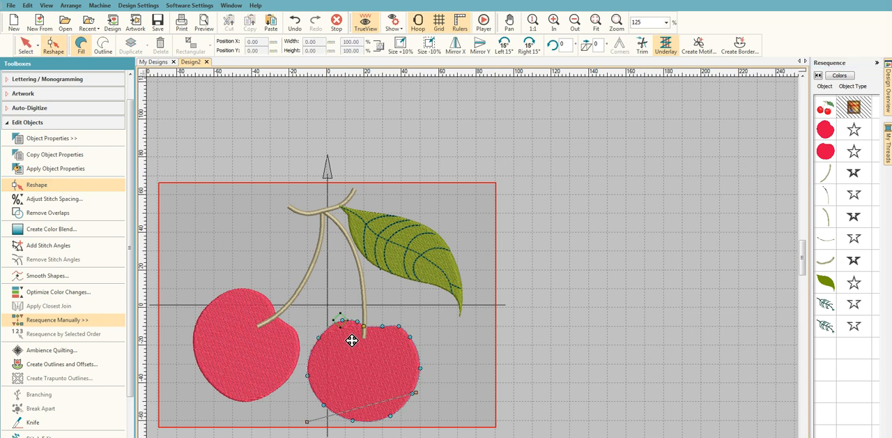
click(373, 420)
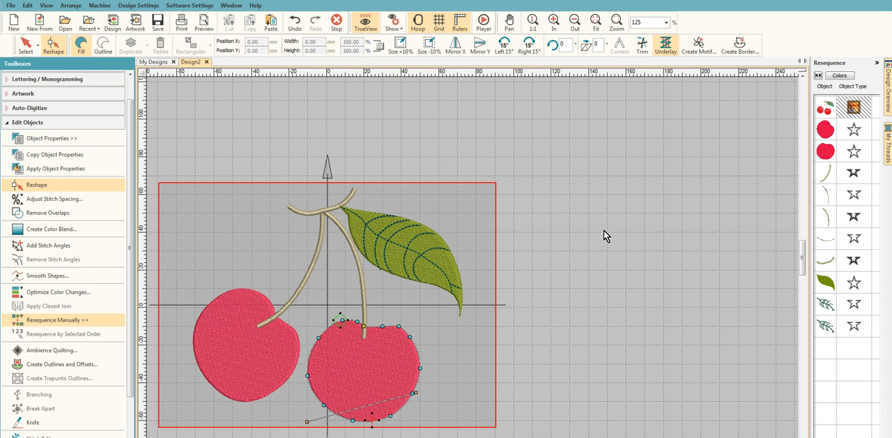
- Unhide the clipart image and hide both cherry fill objects to expose the cherries' artwork shading
click(825, 130)
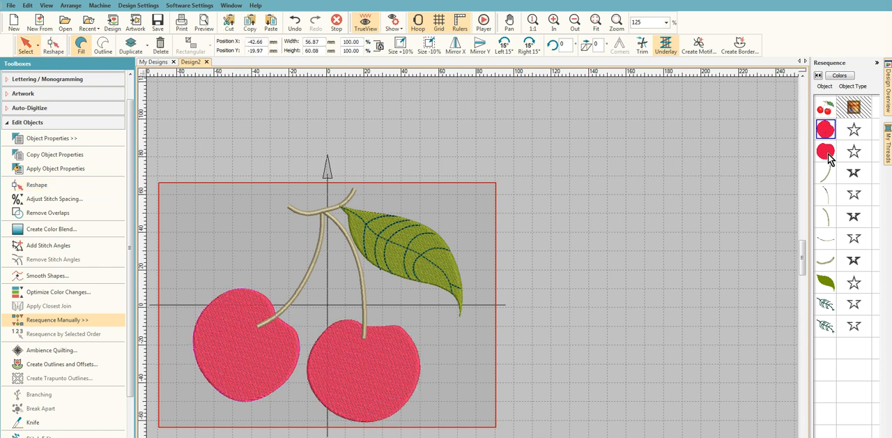
ctrl+click(826, 153)
click(826, 107)
right_click(825, 107)
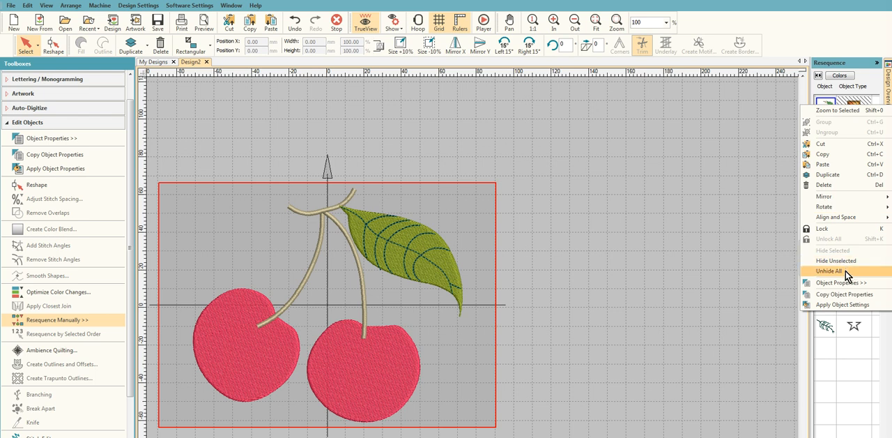
click(845, 270)
click(825, 130)
ctrl+click(827, 152)
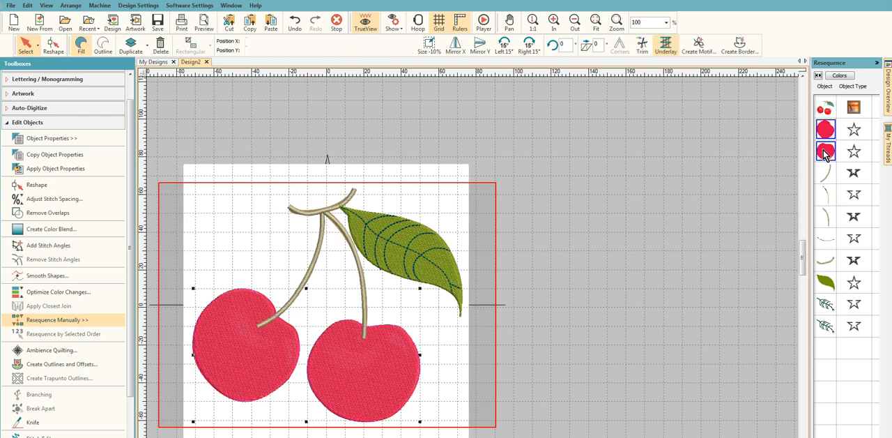
right_click(826, 152)
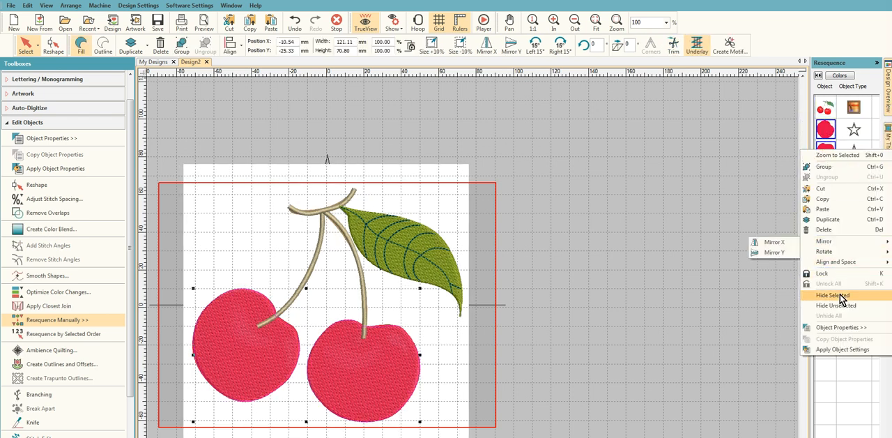
click(839, 295)
scroll(227, 425, up, 2)
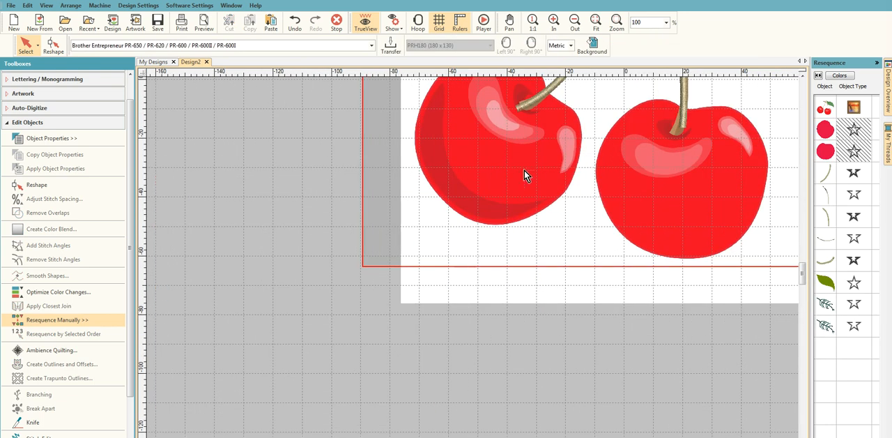
drag(803, 271, 803, 264)
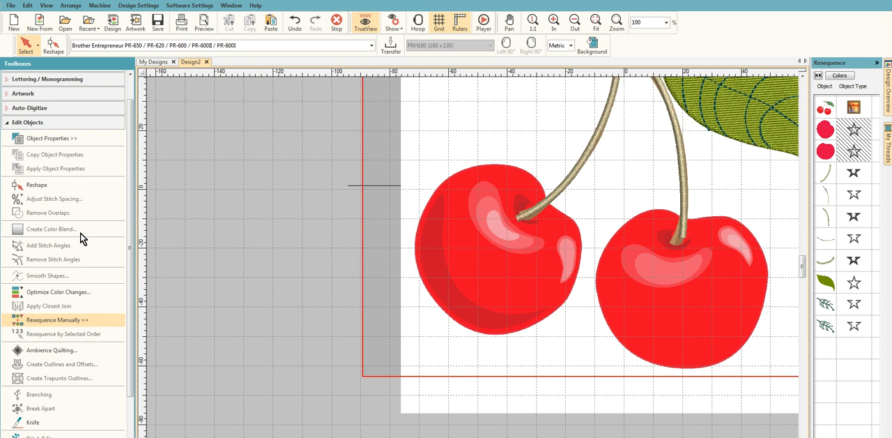
- Digitize a closed Tatami fill about 43 x 47 mm over the dark crescent shading along the left cherry's lower-left edge
click(7, 123)
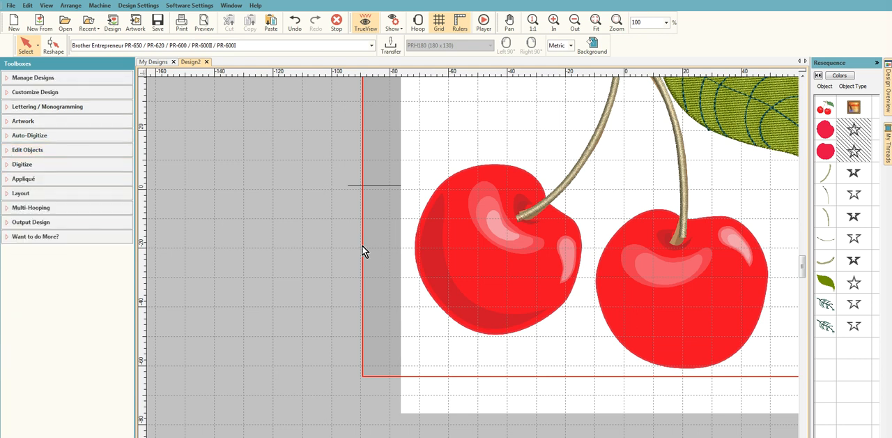
click(30, 166)
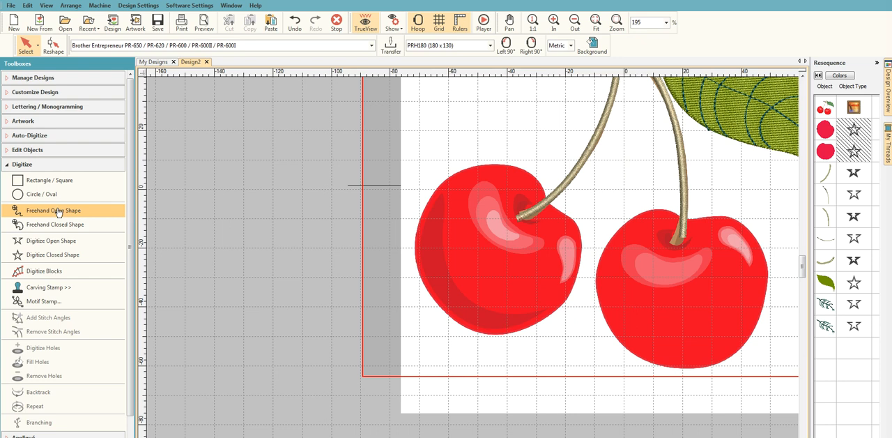
click(56, 255)
click(82, 45)
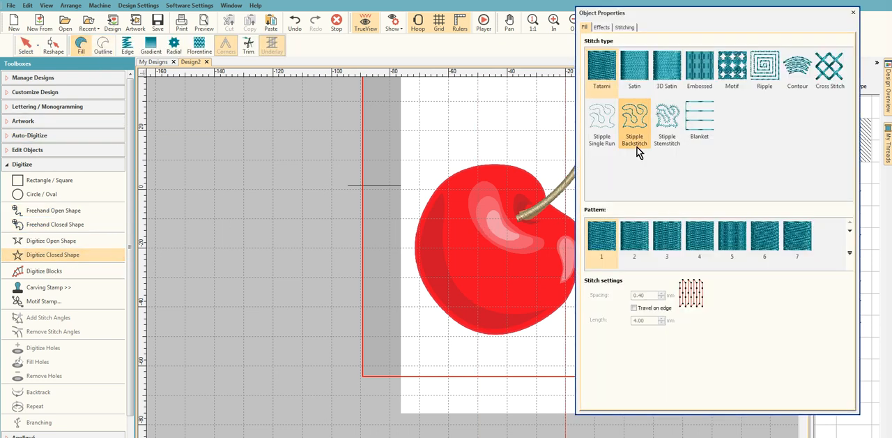
click(854, 12)
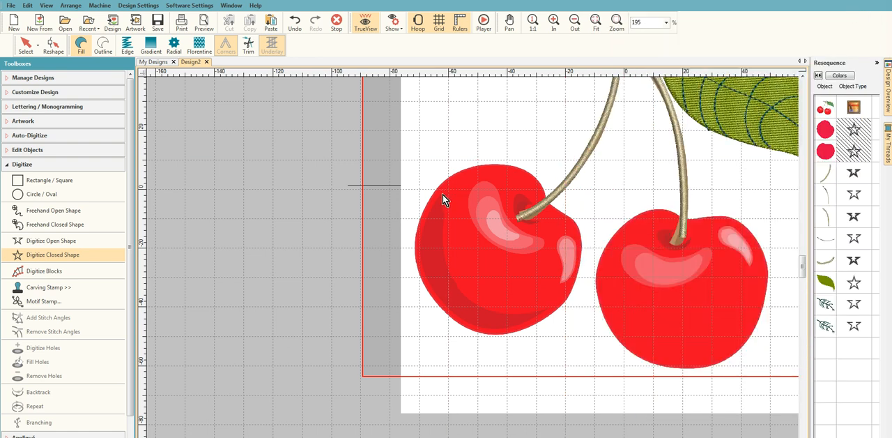
click(443, 226)
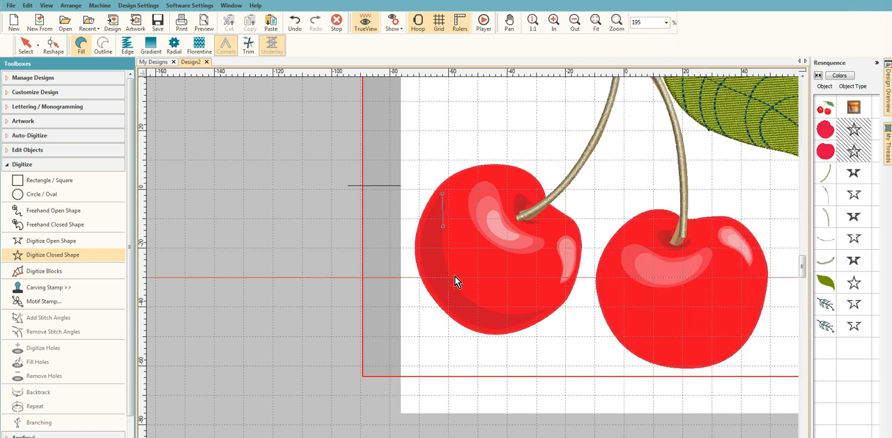
click(491, 309)
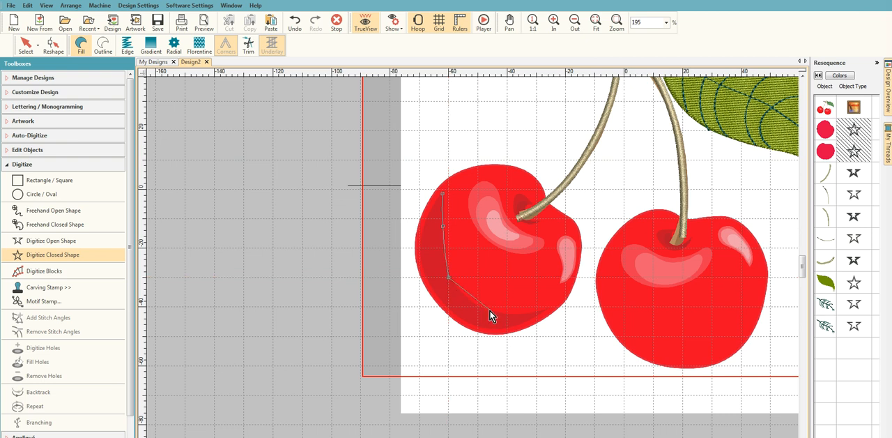
click(547, 308)
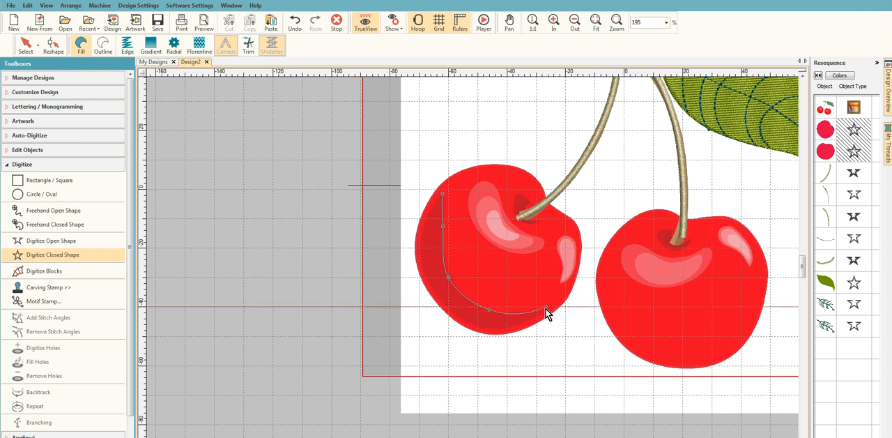
click(513, 328)
click(457, 319)
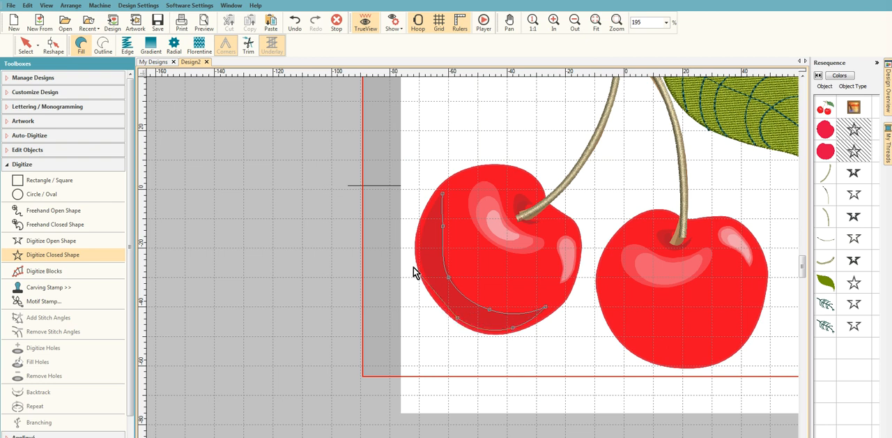
click(423, 226)
key(Return)
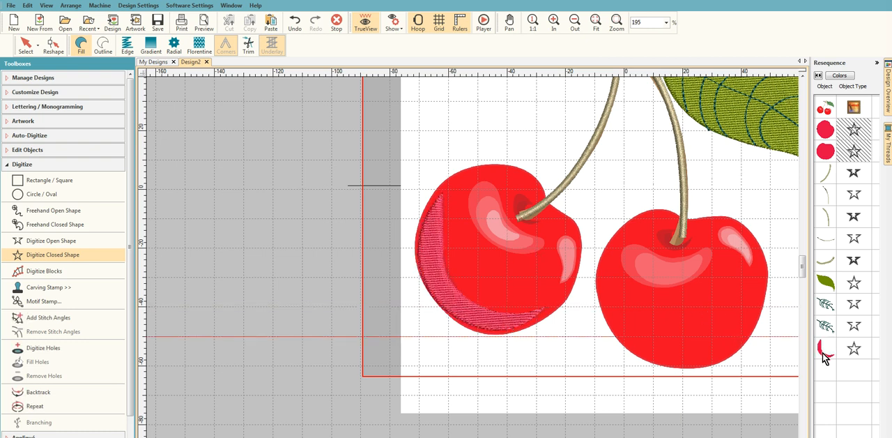
- Set the crescent shading fill's stitch spacing to 2.00 mm in its object properties
click(825, 353)
right_click(825, 354)
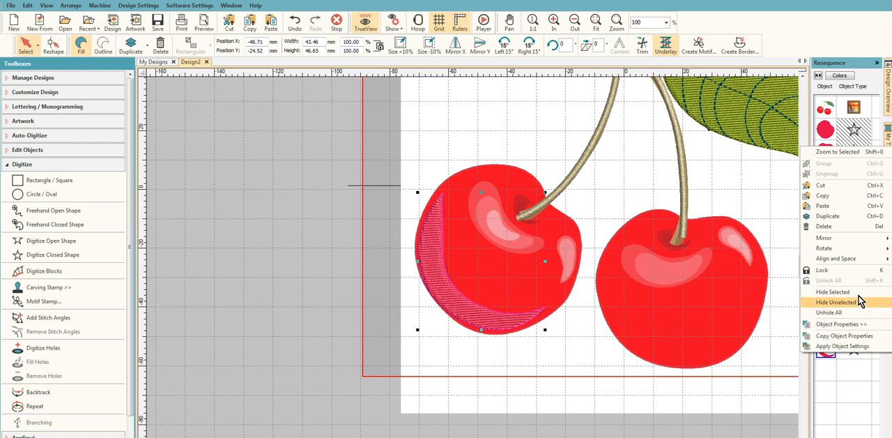
click(858, 329)
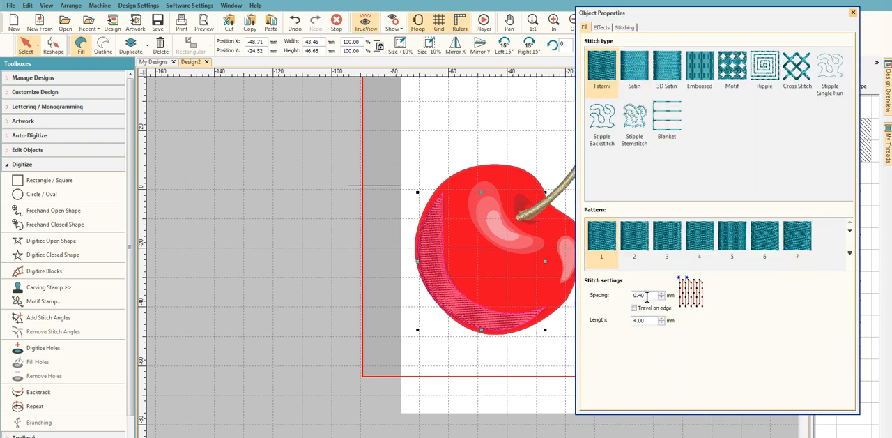
drag(647, 295, 624, 294)
text(2.)
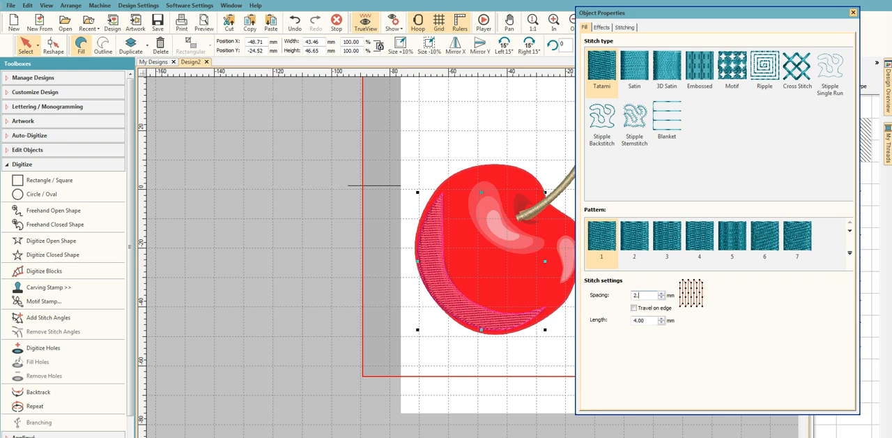
text(0)
key(Return)
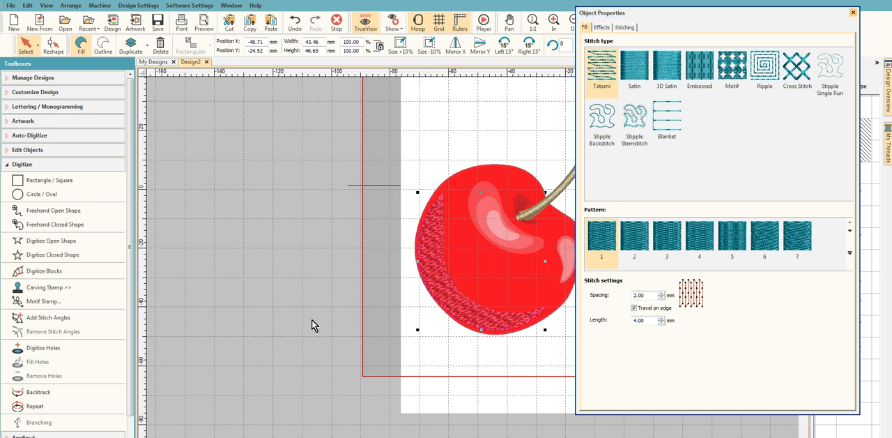
- Turn off Underlay 1 for the crescent shading fill, and reselect the crescent in the design
scroll(353, 304, up, 2)
click(632, 27)
click(587, 51)
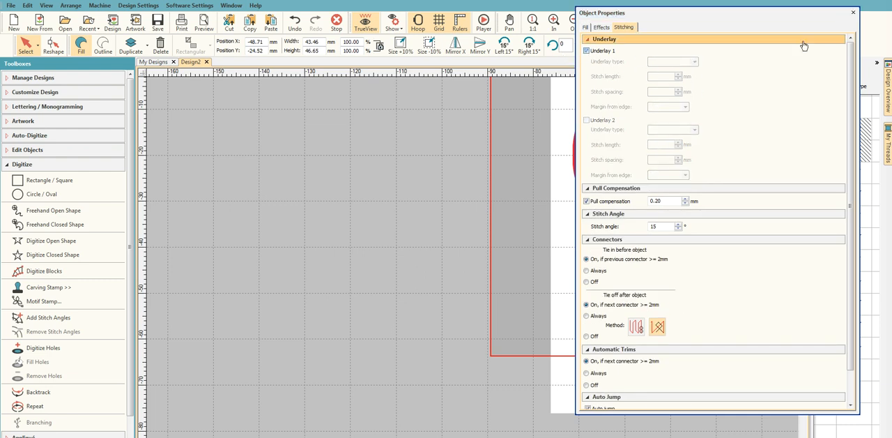
click(853, 12)
click(356, 304)
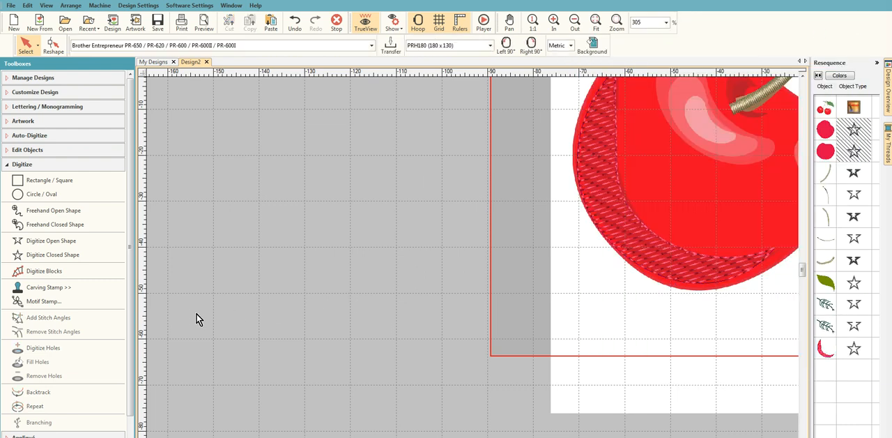
scroll(618, 277, down, 3)
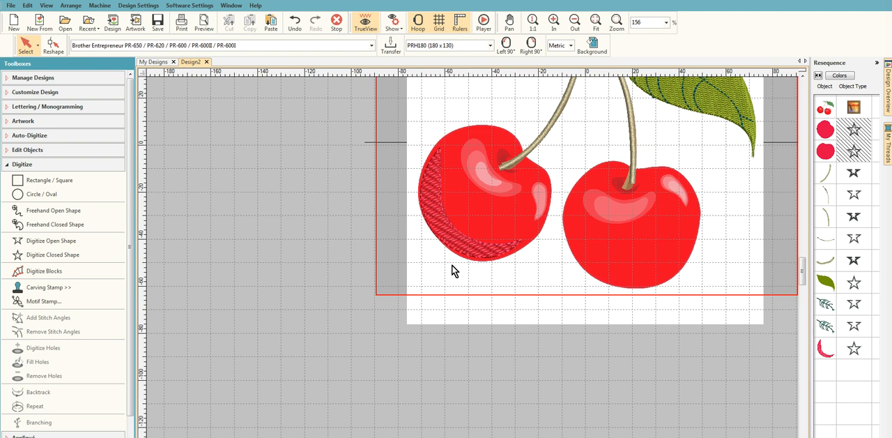
scroll(454, 268, up, 2)
click(533, 253)
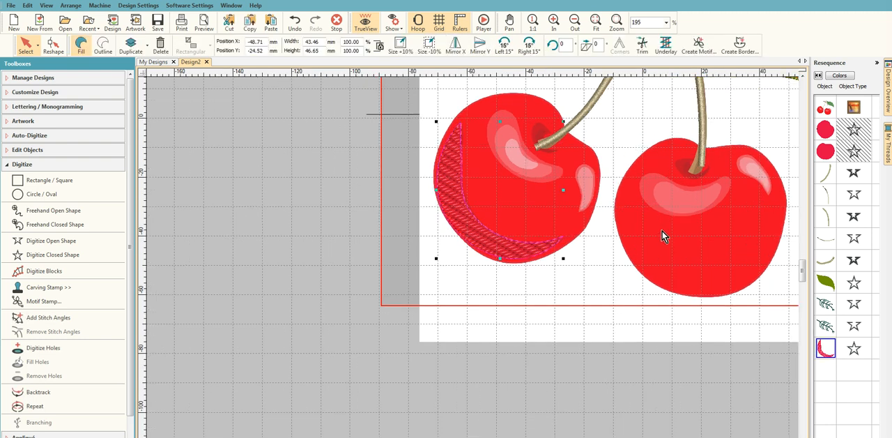
- Set the crescent shading fill's stitch spacing to 1.25 mm in its object properties
click(825, 349)
right_click(826, 348)
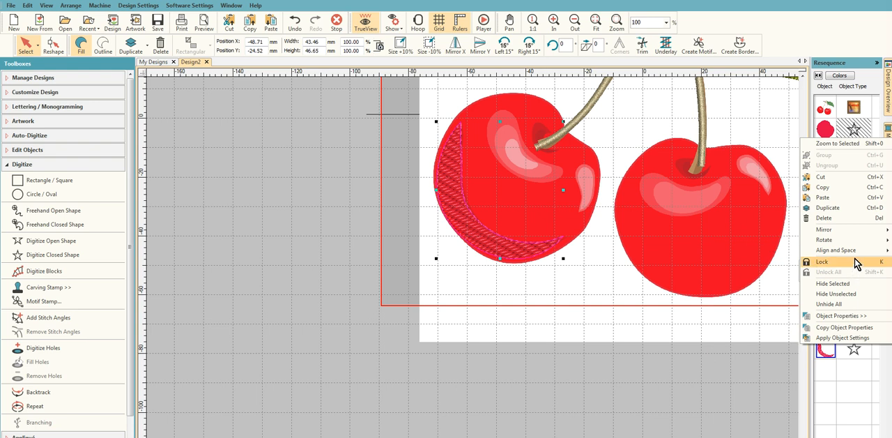
click(847, 315)
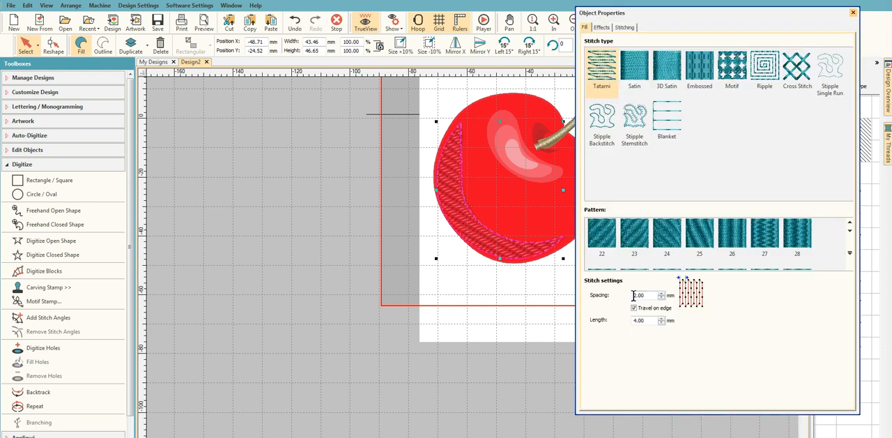
drag(647, 295, 610, 295)
text(1)
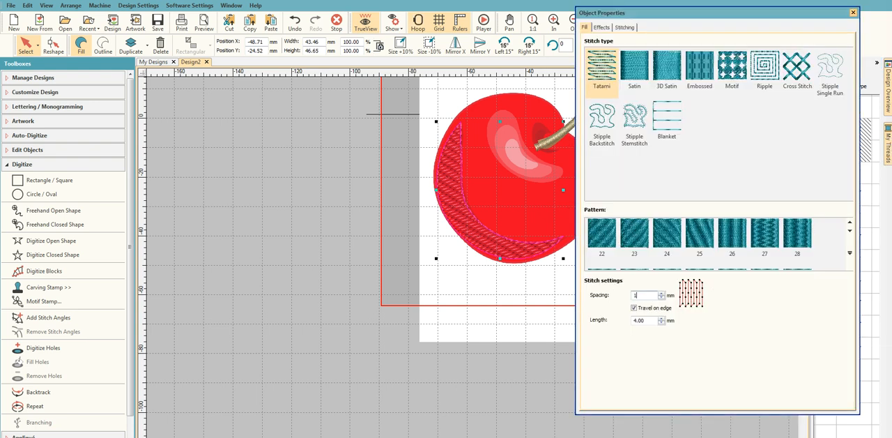
text(.25)
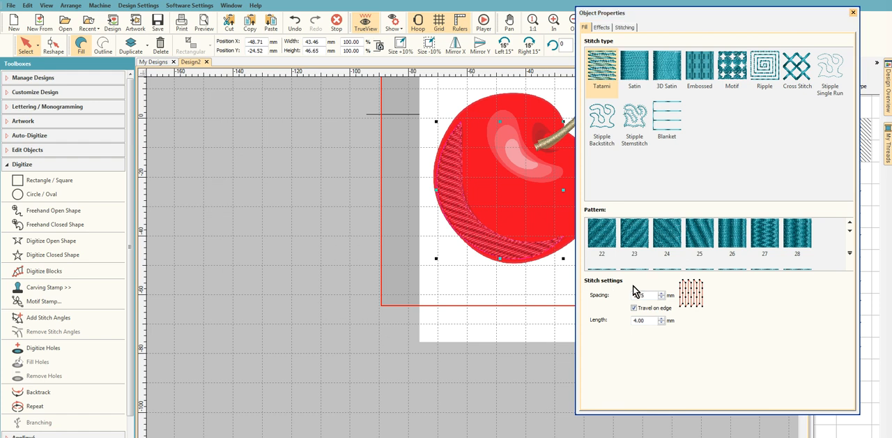
click(853, 14)
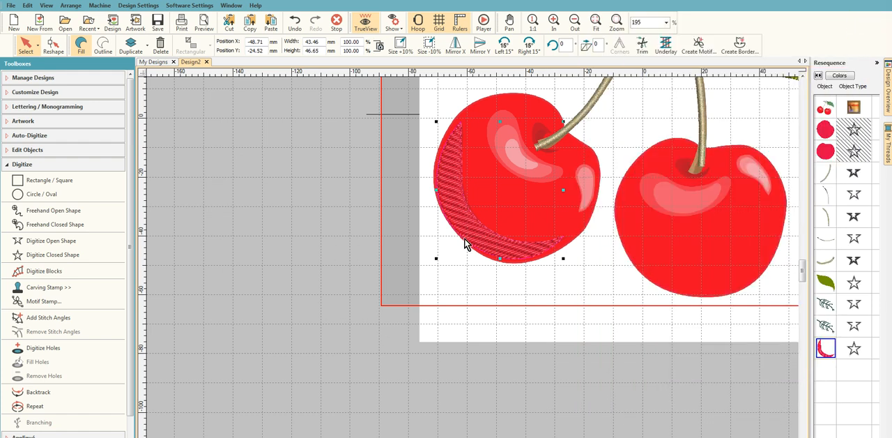
- Recolor the crescent shading fill with thread 2044 Foxy Red
click(826, 352)
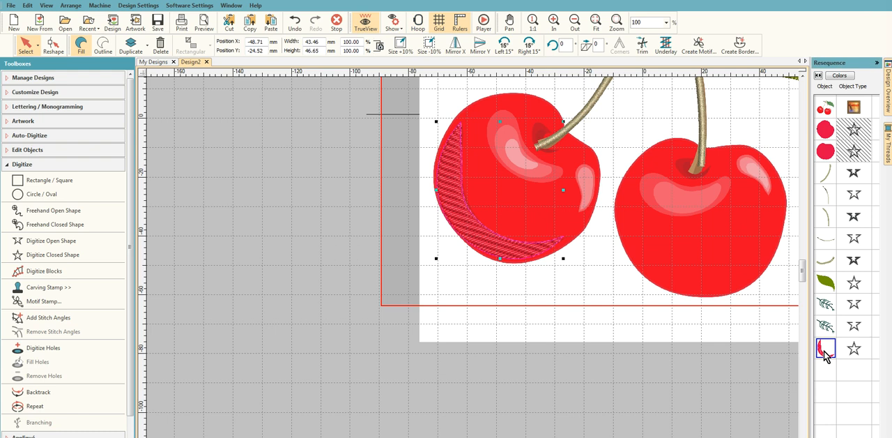
click(888, 150)
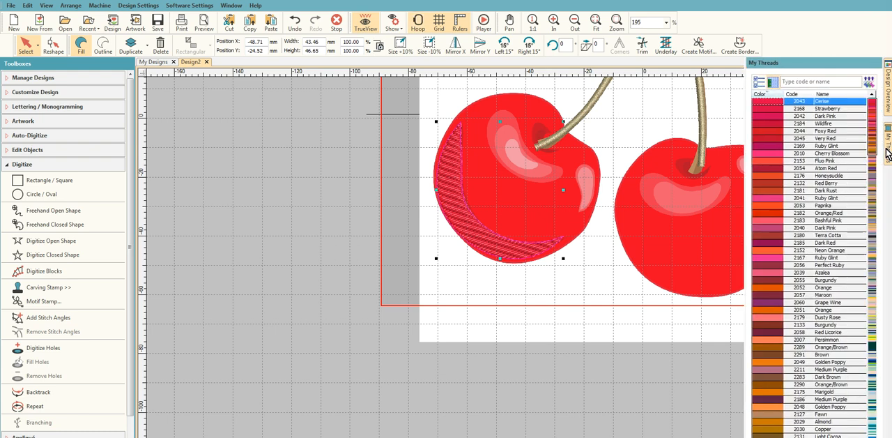
click(776, 131)
double_click(776, 131)
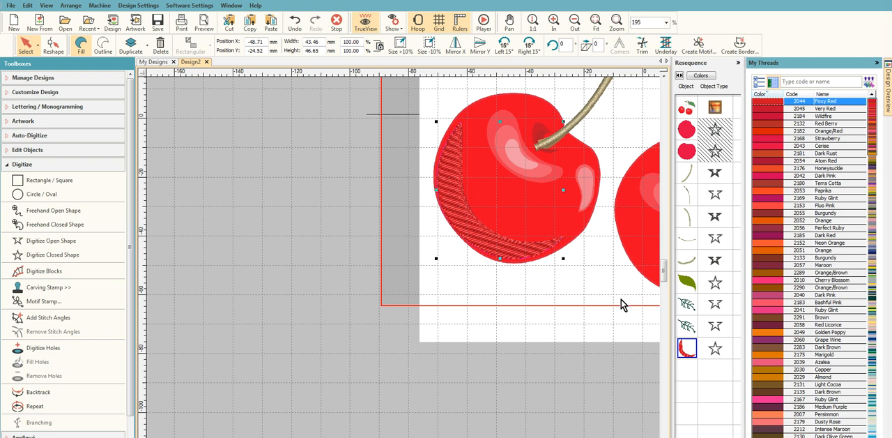
click(878, 63)
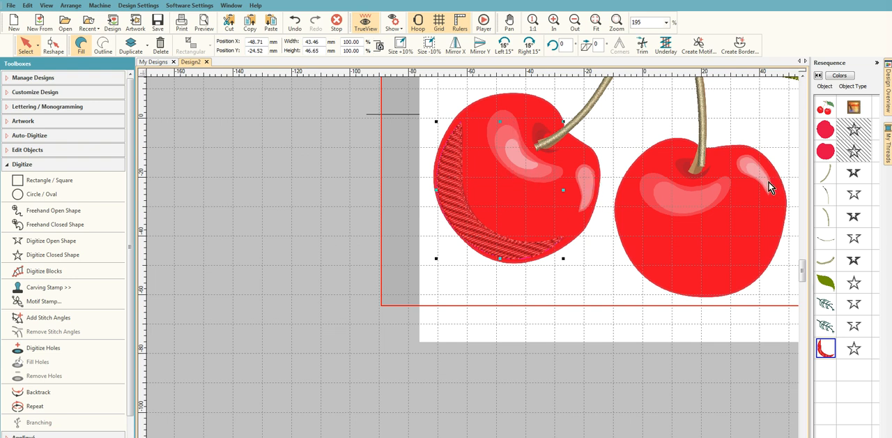
- Start Click-to-Fill on the cherry artwork and accept its preparation with colors reduced to 7
click(22, 165)
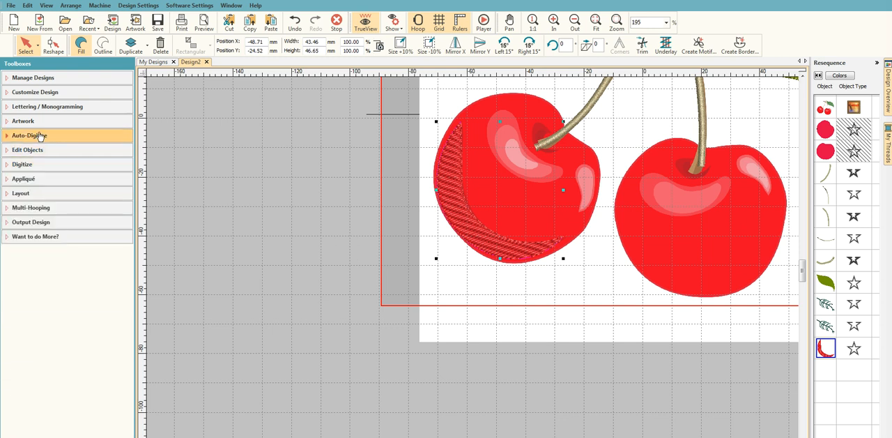
click(40, 137)
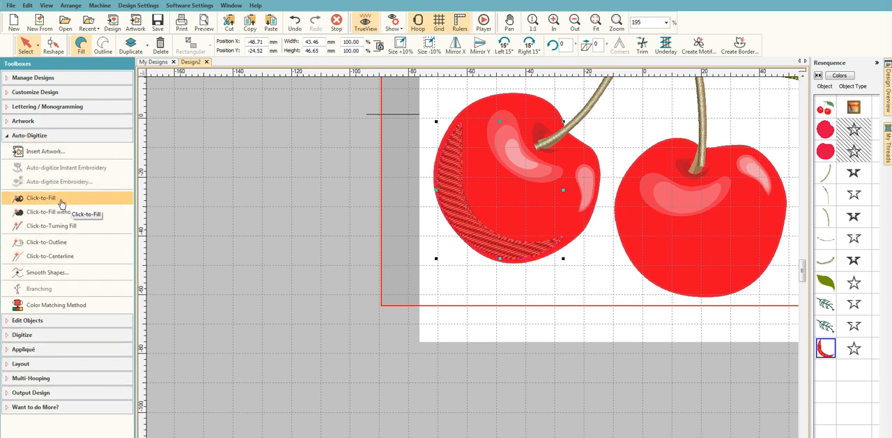
click(65, 198)
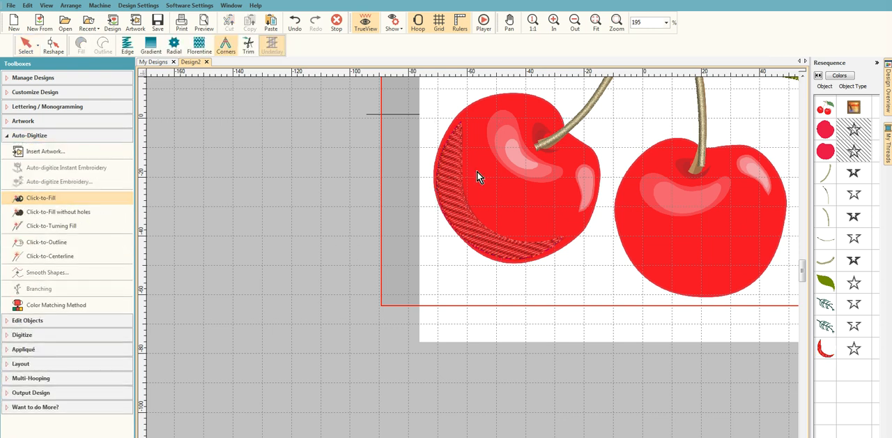
click(515, 160)
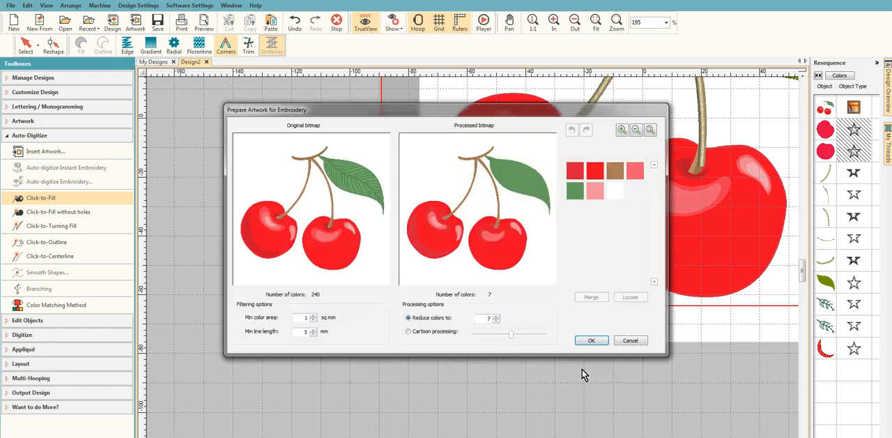
click(593, 342)
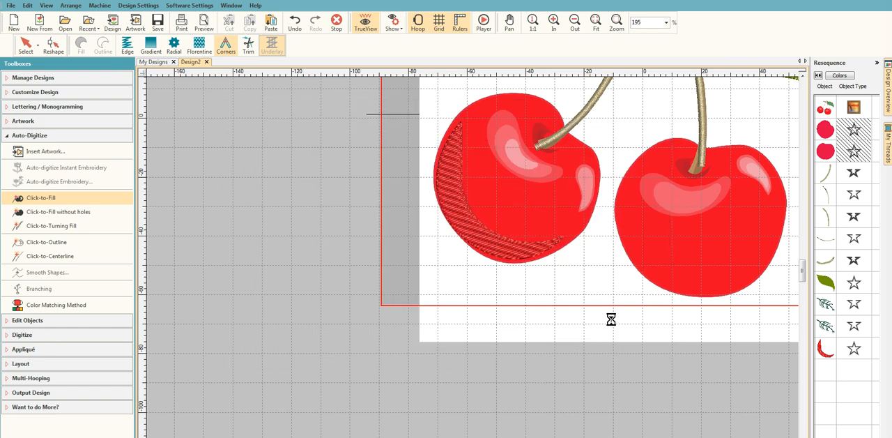
- Fill the four light highlights, two on each cherry, with Click-to-Fill and leave the tool
click(521, 160)
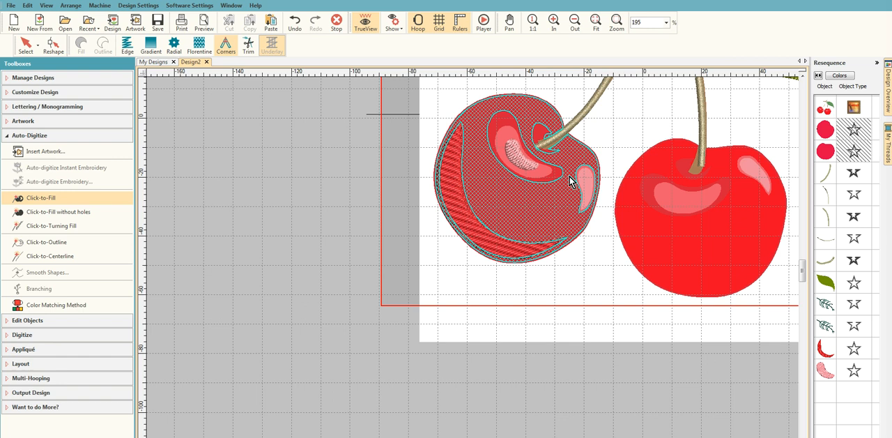
click(587, 184)
click(688, 202)
click(762, 182)
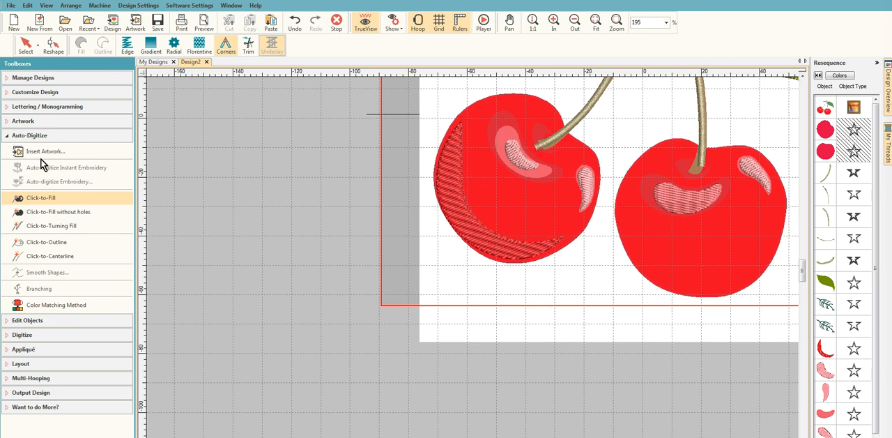
click(25, 50)
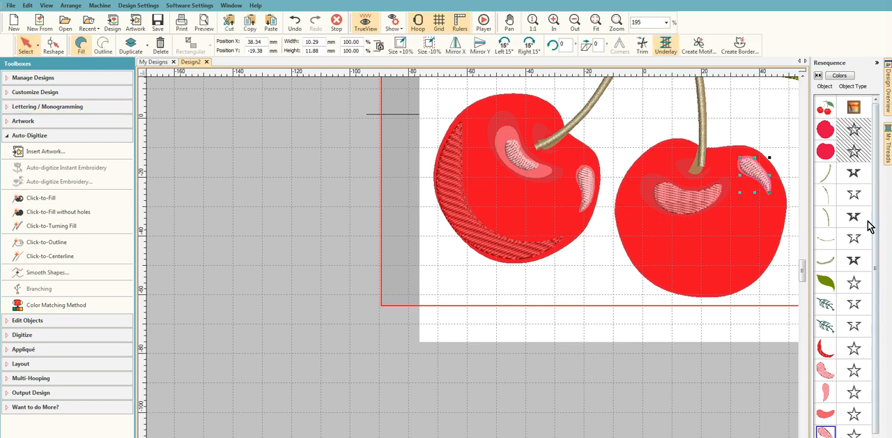
- Select all four highlight fills and try thread 2179 Dusty Rose on them
click(827, 373)
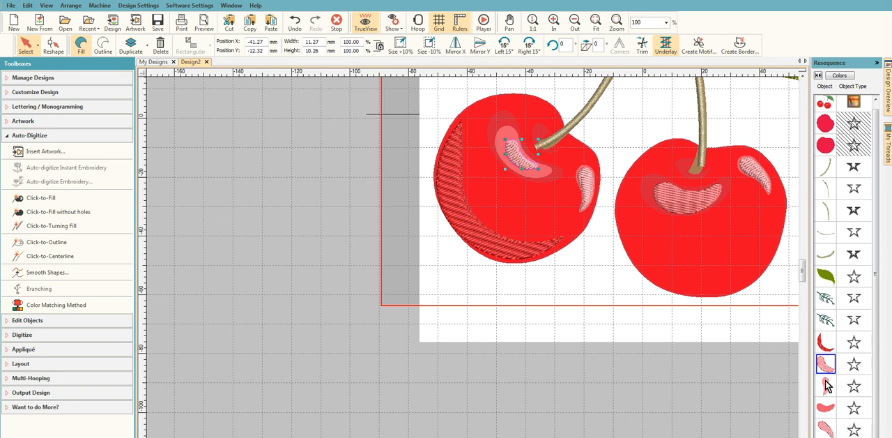
shift+click(824, 431)
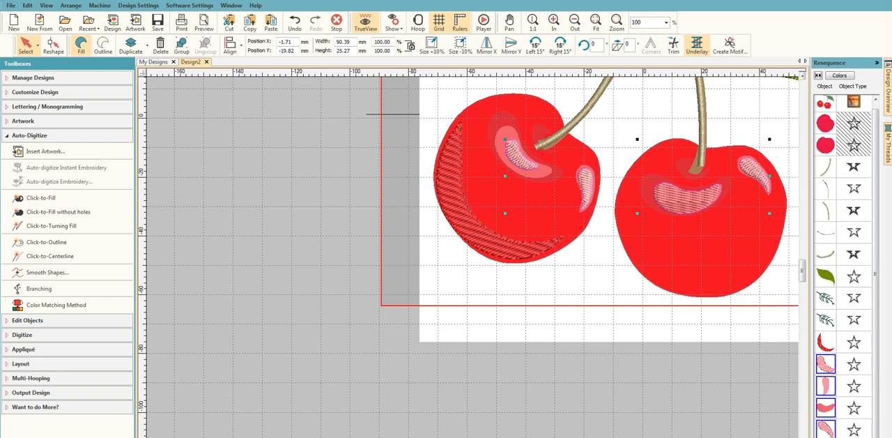
click(888, 140)
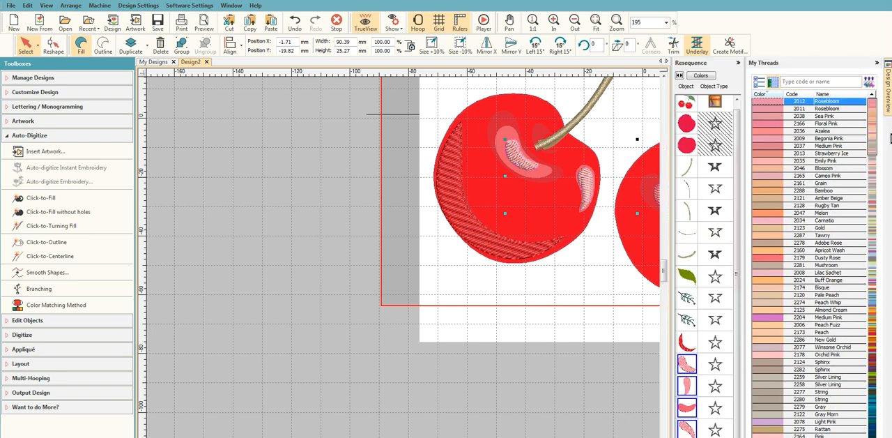
click(768, 258)
click(877, 63)
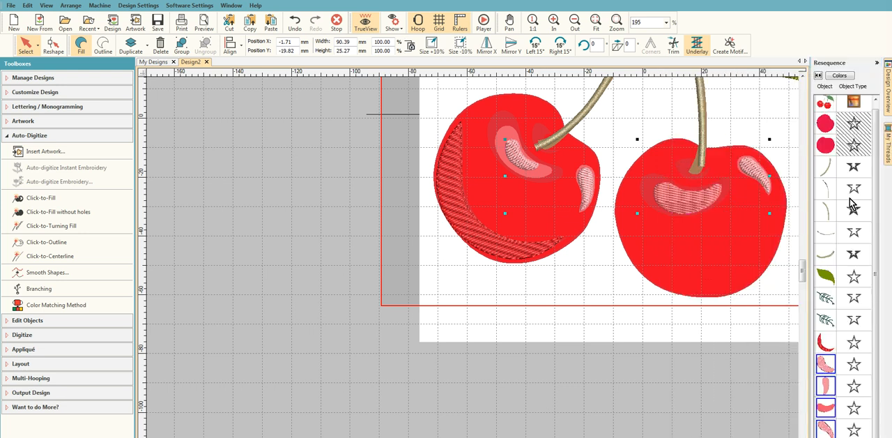
- Unhide all objects and recolor the four highlight fills with thread 2166 Floral Pink
right_click(837, 134)
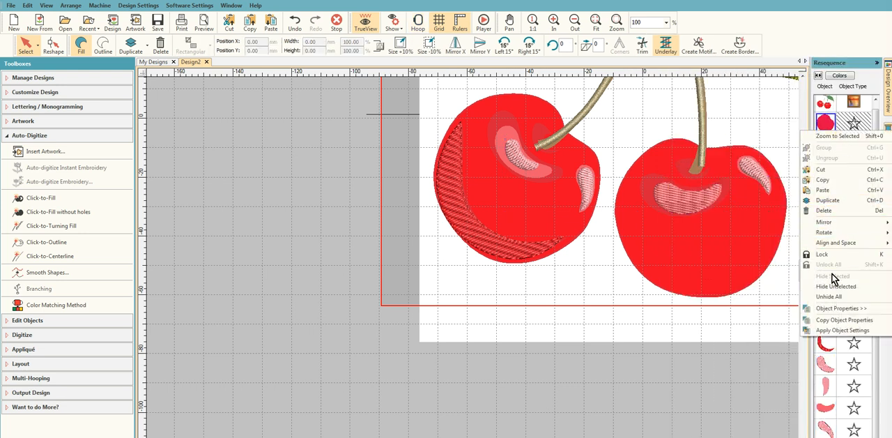
click(830, 296)
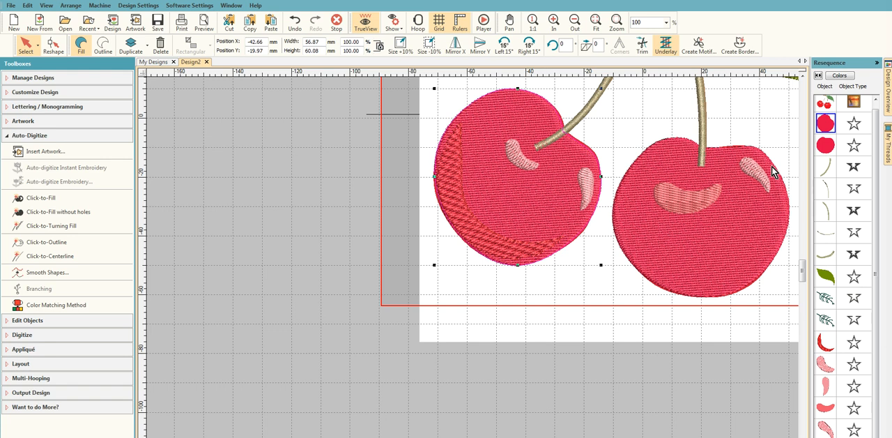
click(826, 364)
shift+click(826, 429)
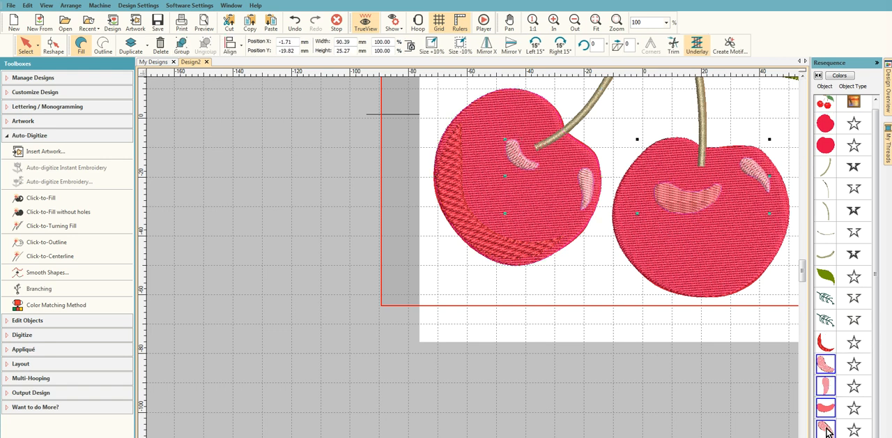
right_click(827, 431)
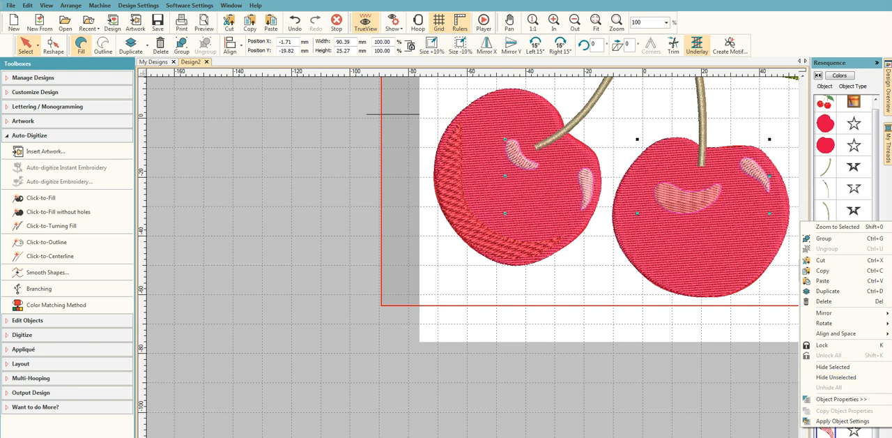
click(890, 159)
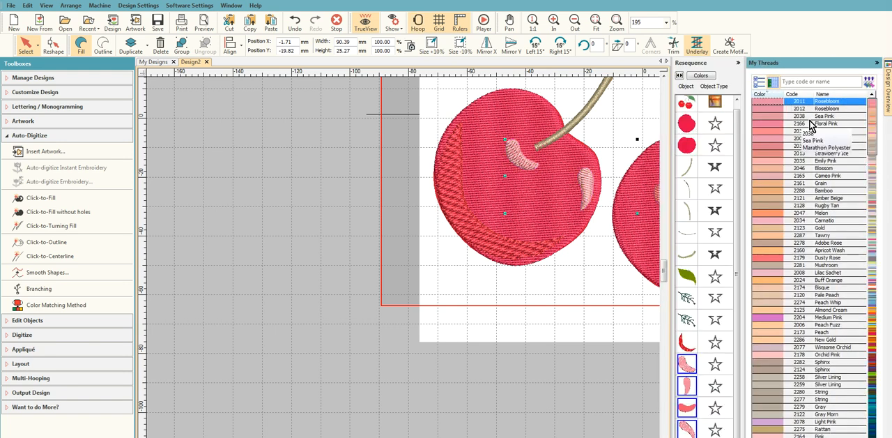
click(768, 123)
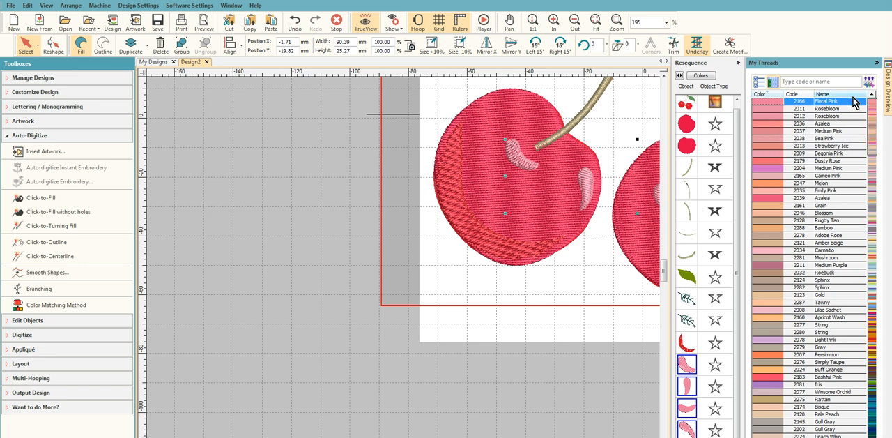
click(877, 64)
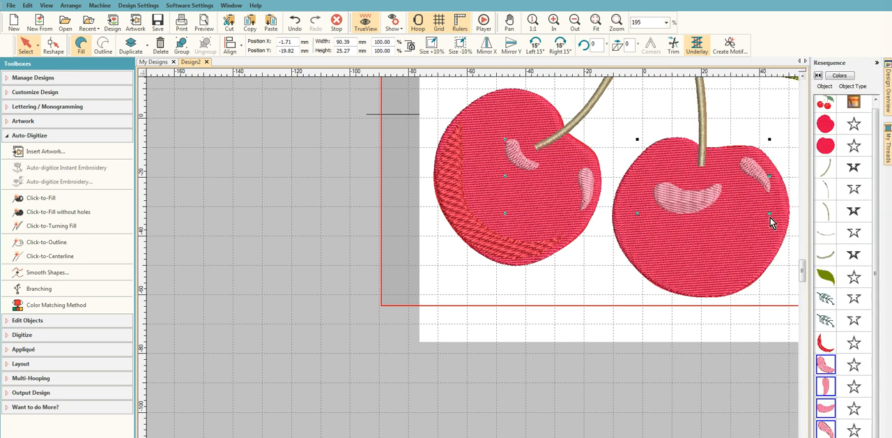
- Turn off Underlay 1 and Underlay 2 for the four highlight fills in their object properties
right_click(703, 196)
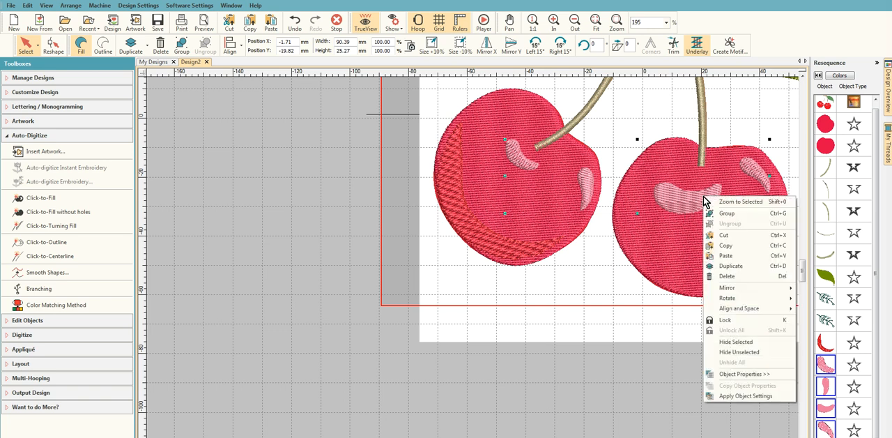
click(776, 370)
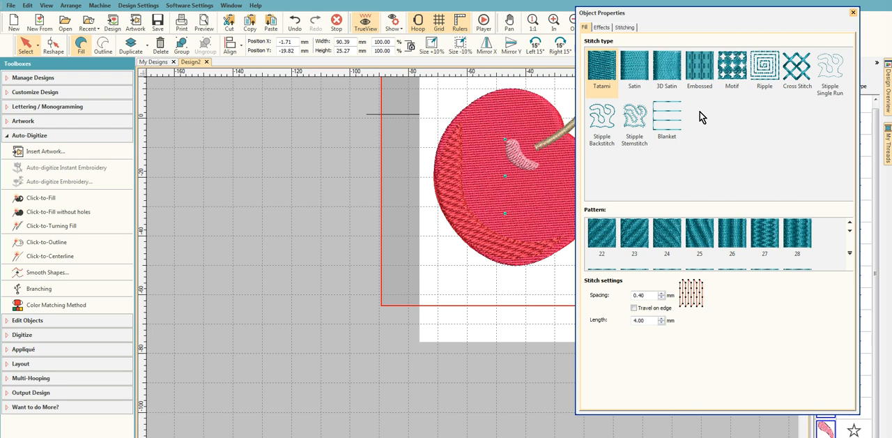
click(618, 26)
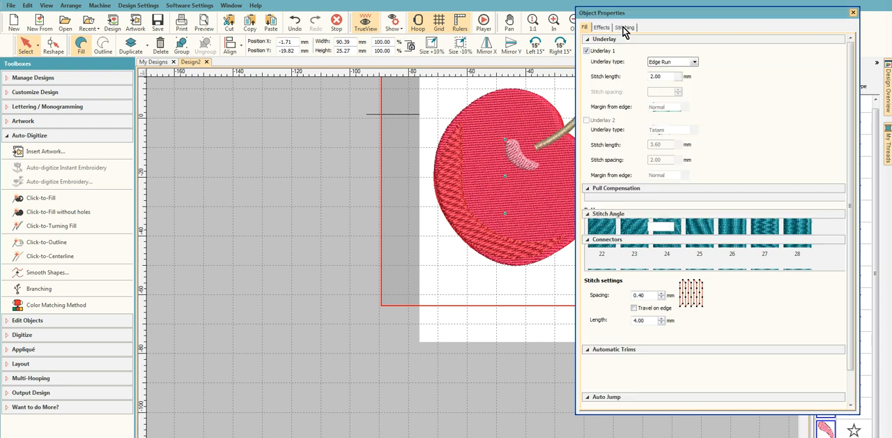
click(587, 50)
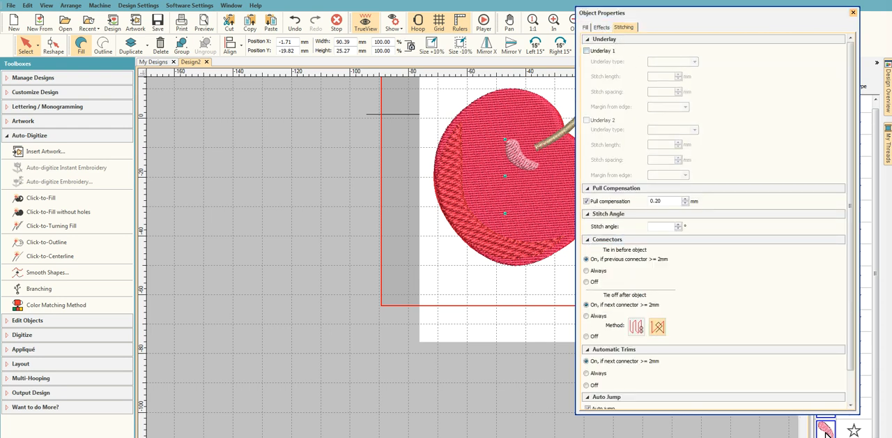
click(853, 12)
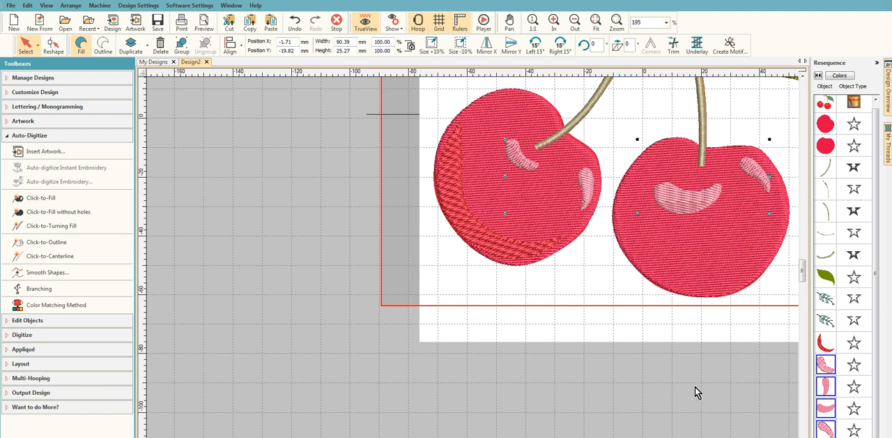
- Add a stitch angle diagonally across the upper highlight near the stem on the left cherry
click(825, 365)
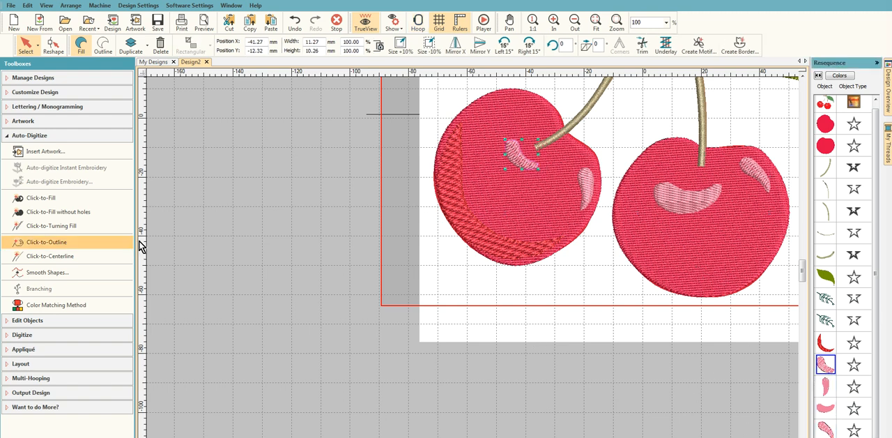
click(4, 136)
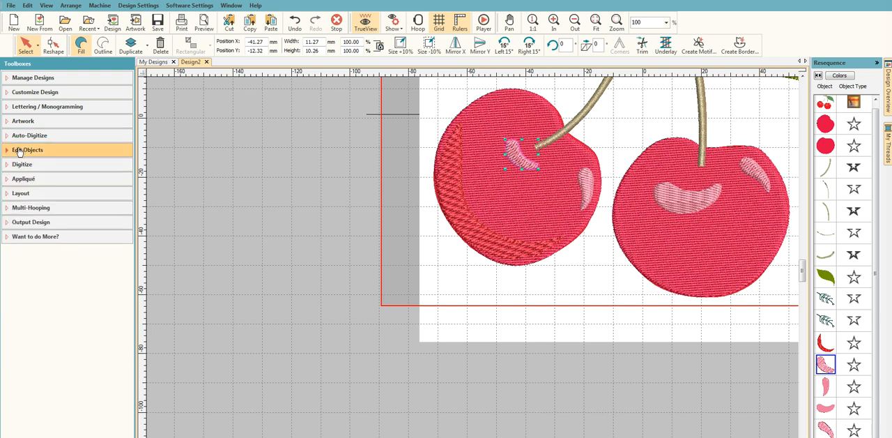
click(18, 150)
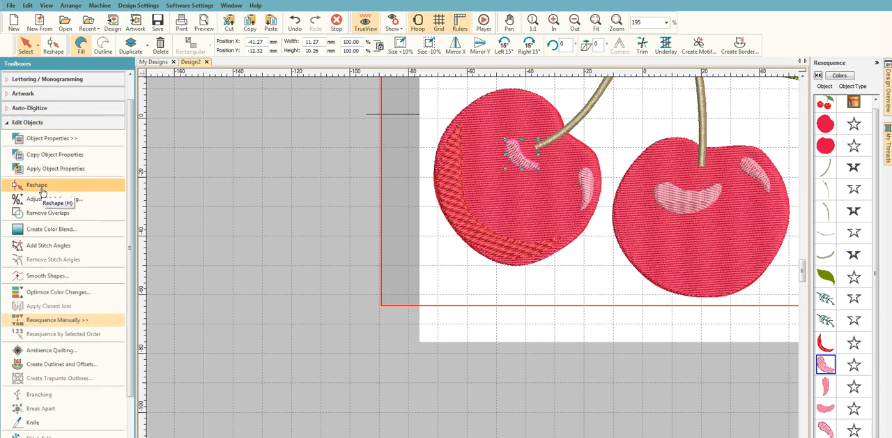
click(54, 245)
click(501, 168)
click(540, 142)
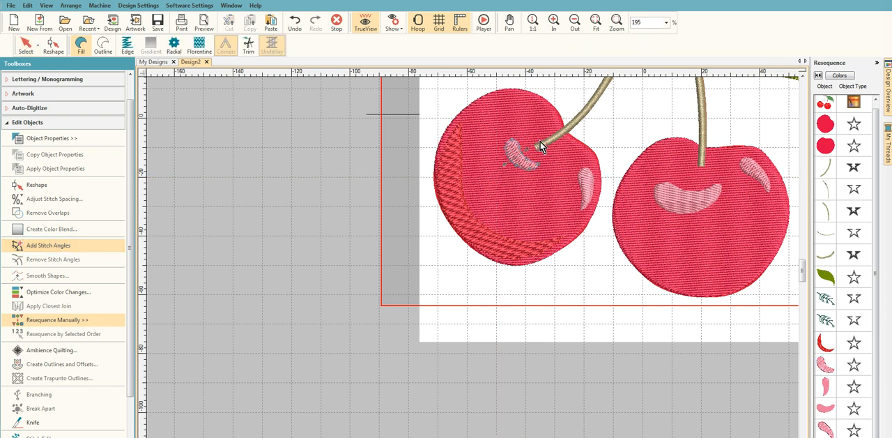
key(Return)
- Add a slightly tilted crosswise stitch angle to the narrow highlight at the left cherry's right edge
click(826, 386)
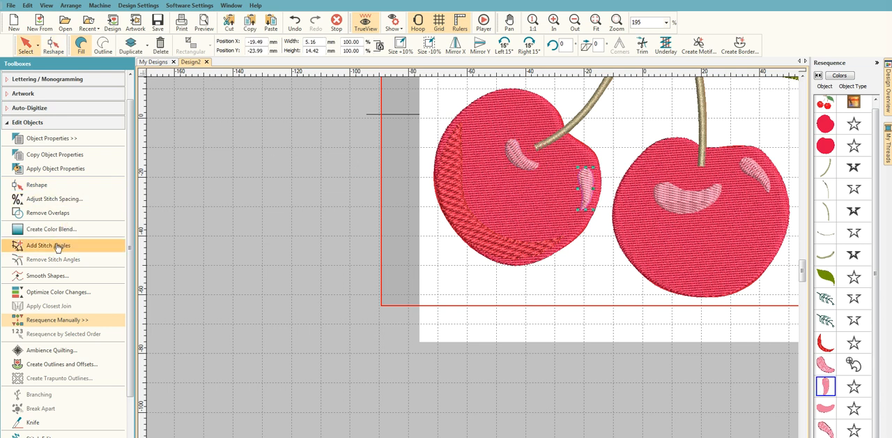
click(109, 251)
click(572, 190)
click(609, 180)
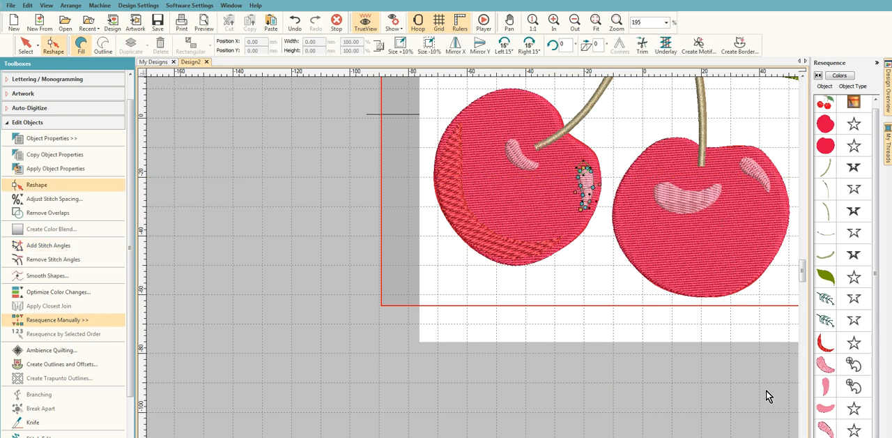
- Add a near-vertical stitch angle across the large highlight on the right cherry
click(830, 411)
key(Escape)
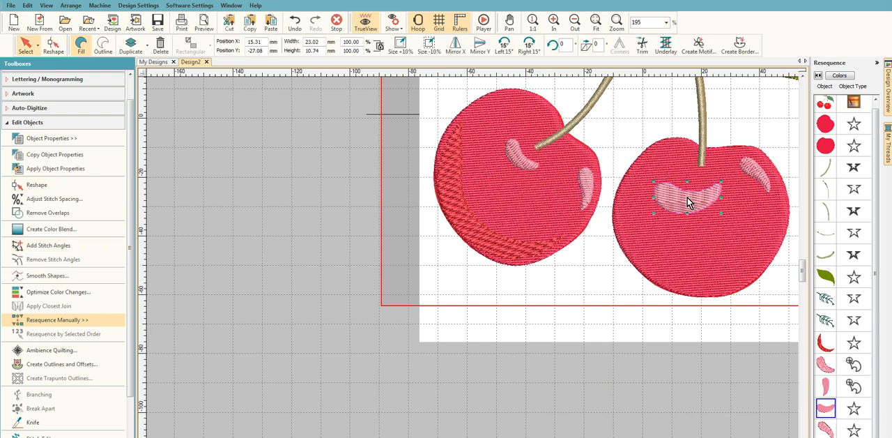
click(47, 247)
click(700, 166)
key(Return)
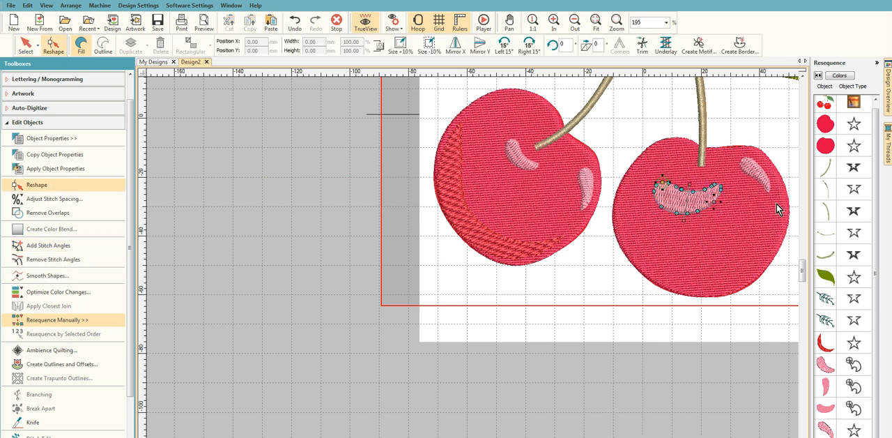
- Add a stitch angle across the small highlight at the right cherry's upper right
click(767, 183)
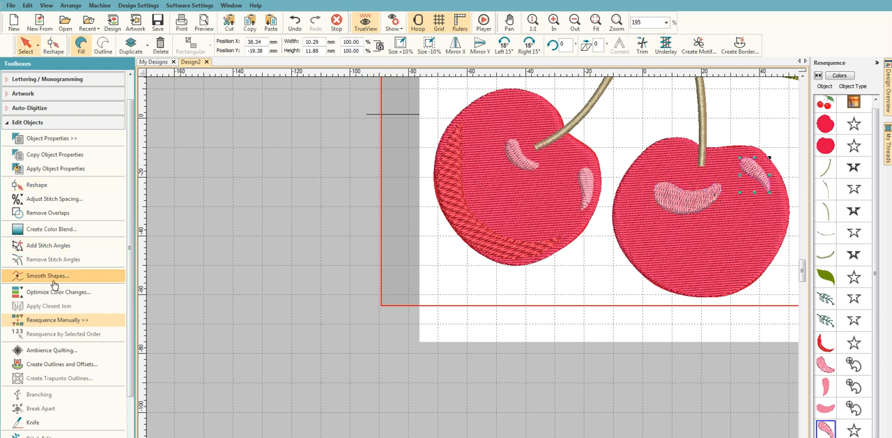
click(49, 244)
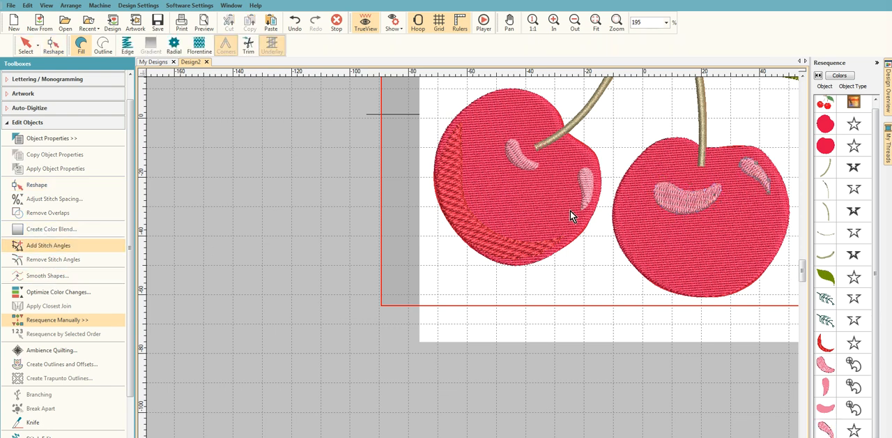
click(747, 181)
click(640, 207)
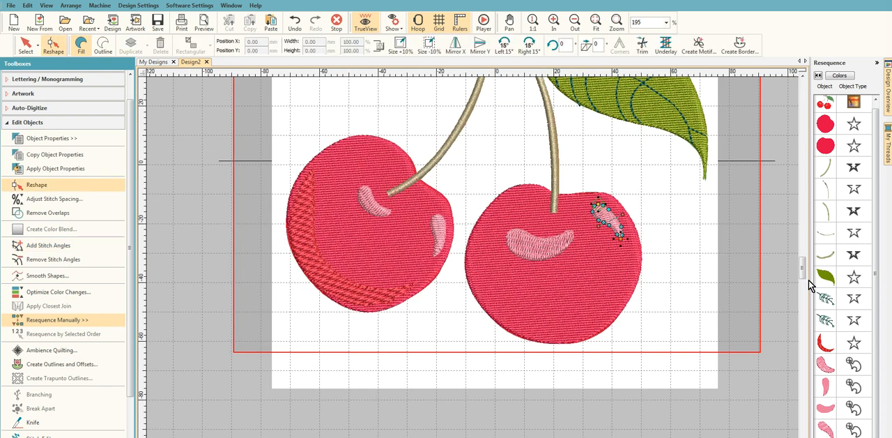
- Hide the cherry clipart image so that only the embroidery objects are shown
click(827, 102)
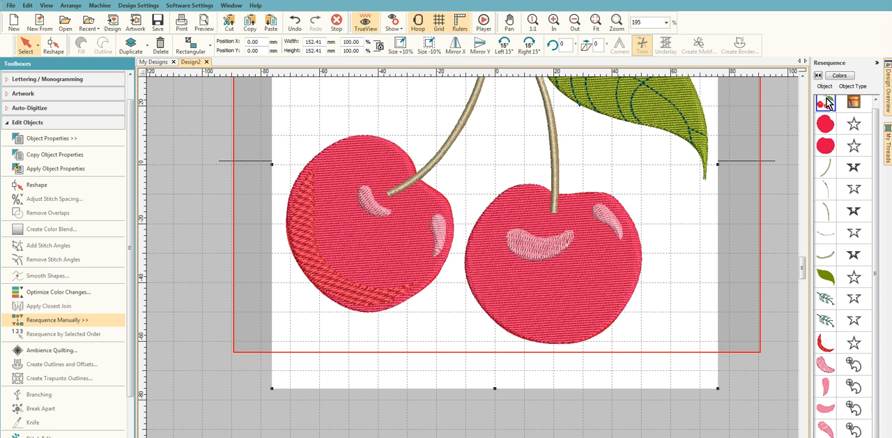
right_click(827, 103)
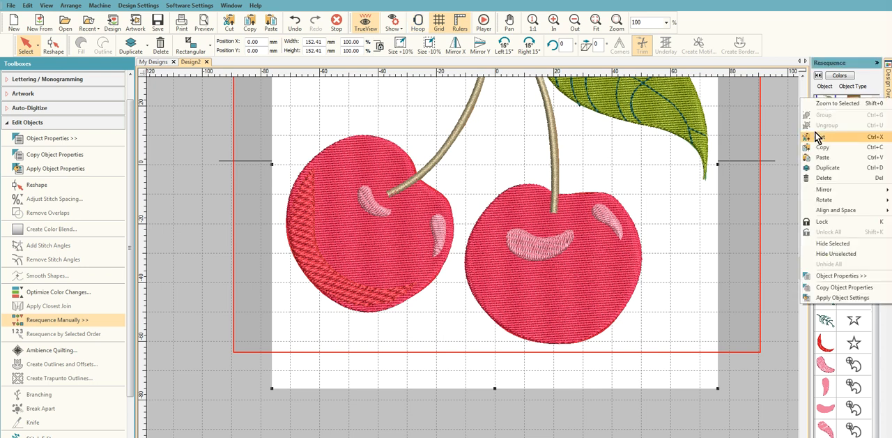
click(836, 247)
scroll(478, 267, down, 4)
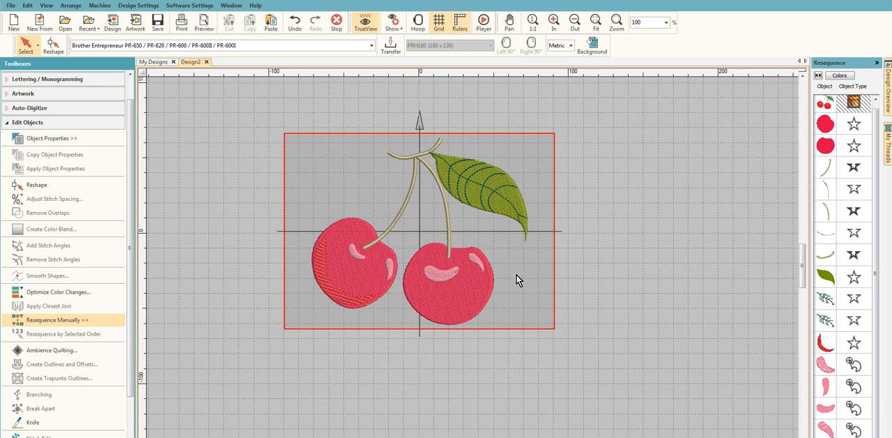
scroll(472, 269, up, 1)
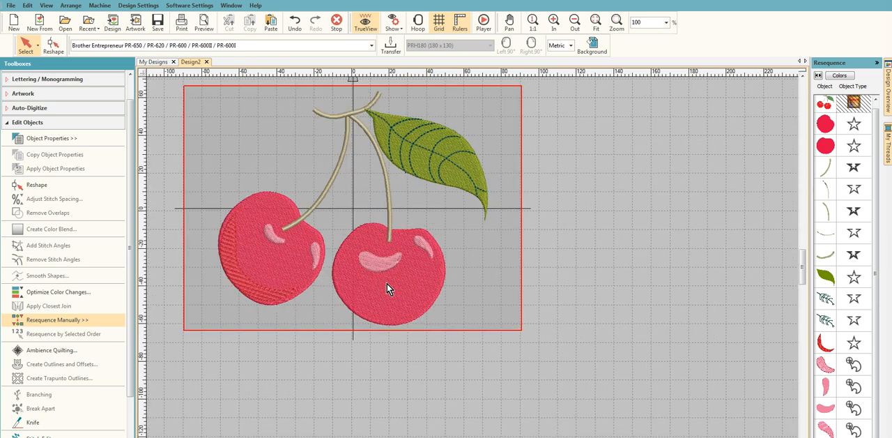
- Set the Tatami stitch spacing of all four highlight fills to 0.80 mm in their object properties
click(825, 364)
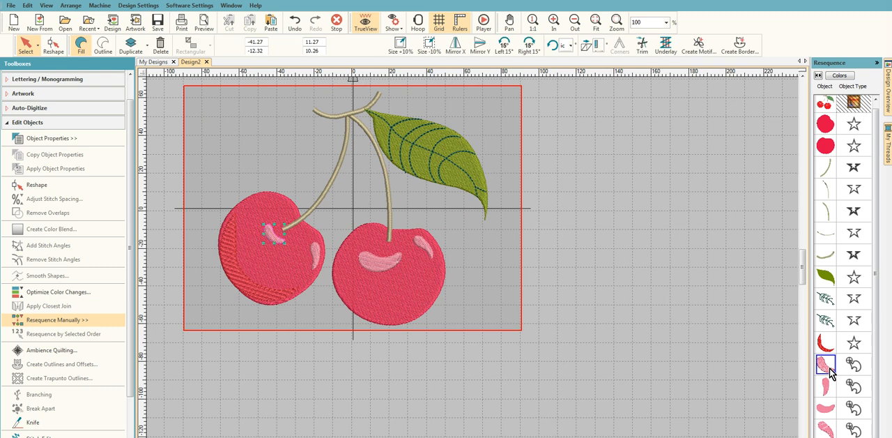
shift+click(826, 430)
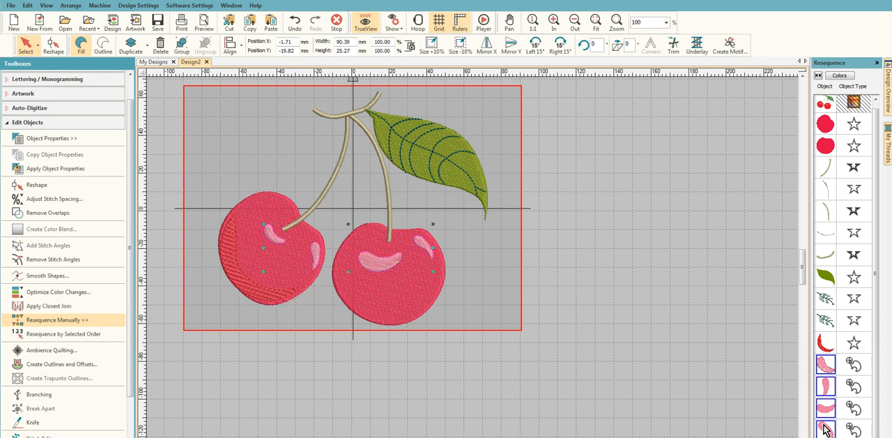
right_click(834, 388)
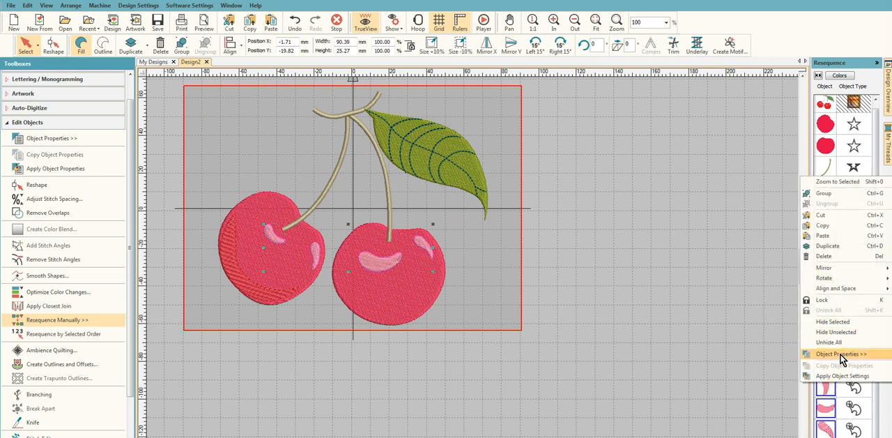
click(836, 353)
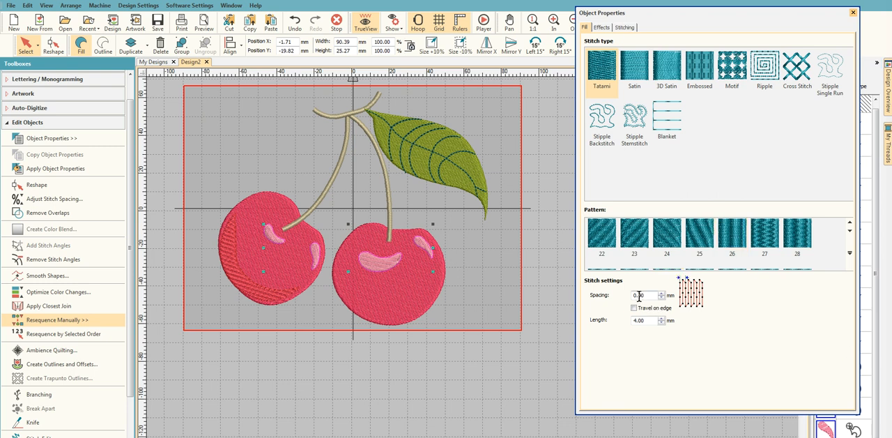
drag(640, 295, 676, 293)
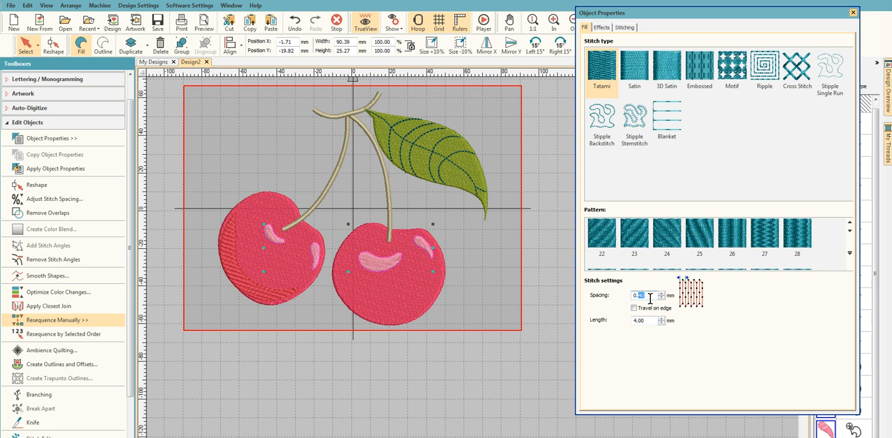
text(80)
key(Return)
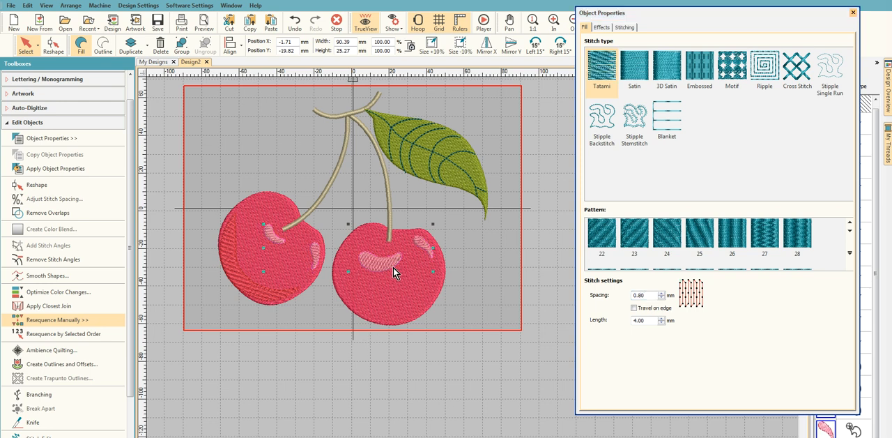
scroll(432, 266, up, 1)
scroll(324, 289, up, 1)
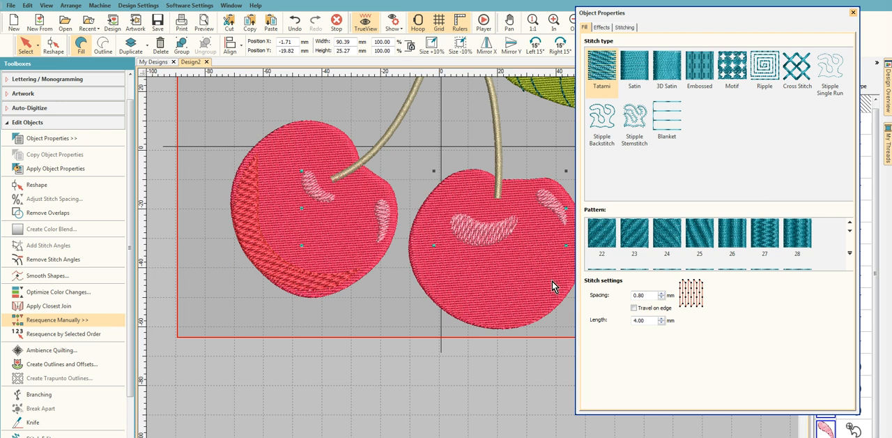
click(853, 12)
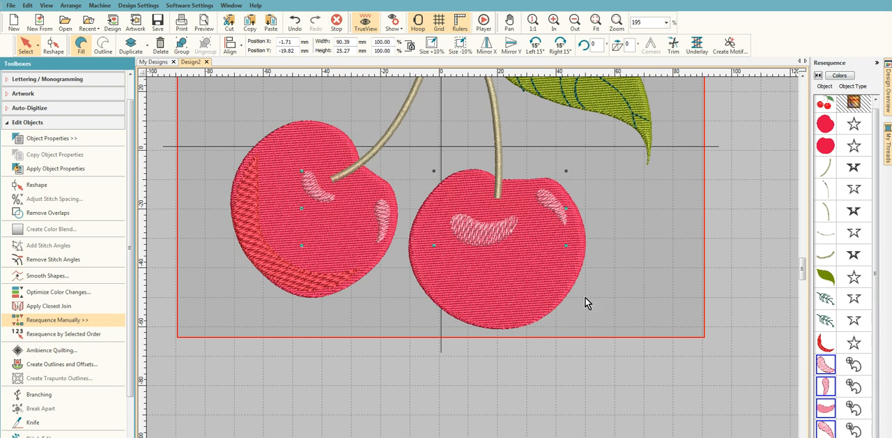
- Reshape the right cherry fill, moving the outline node just right of the stem slightly upward to round its top edge
scroll(474, 268, down, 4)
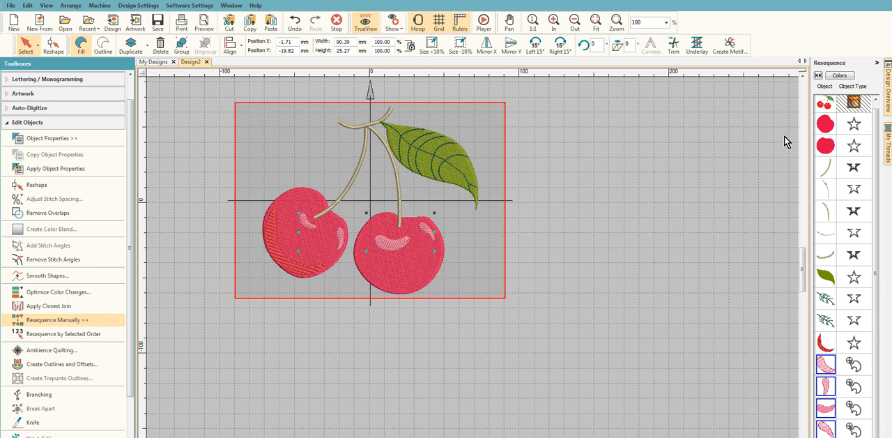
click(826, 148)
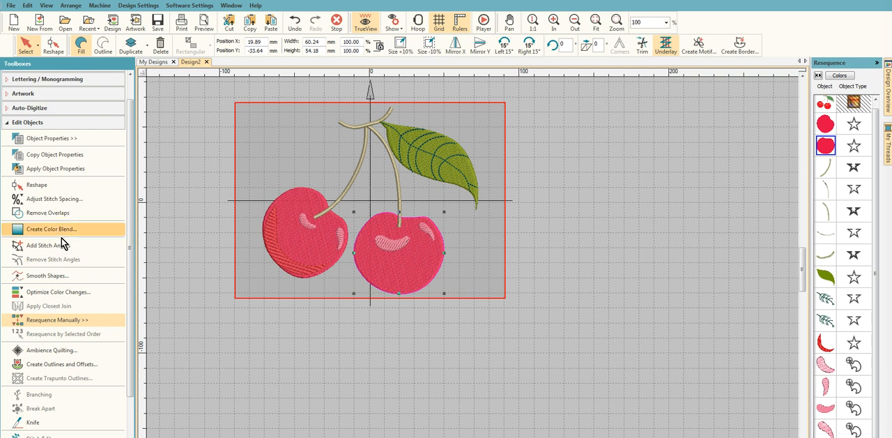
click(47, 198)
scroll(425, 243, up, 2)
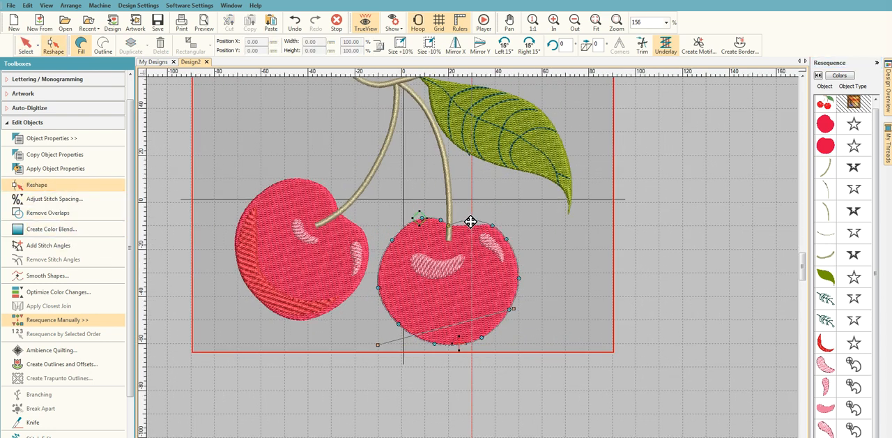
click(474, 219)
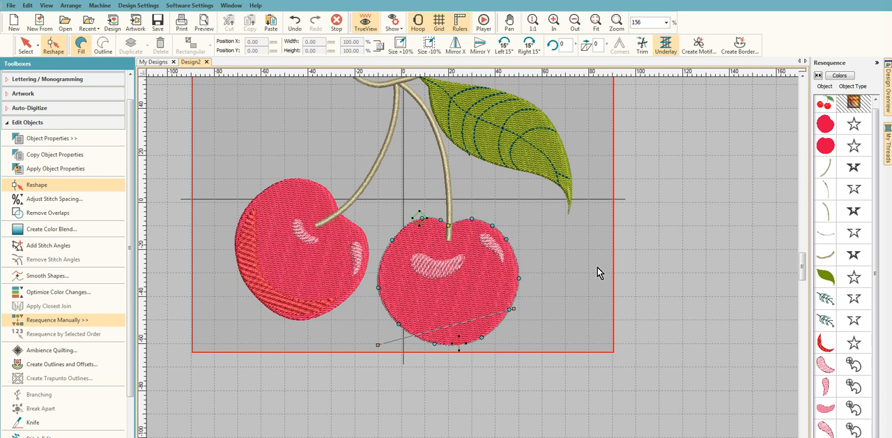